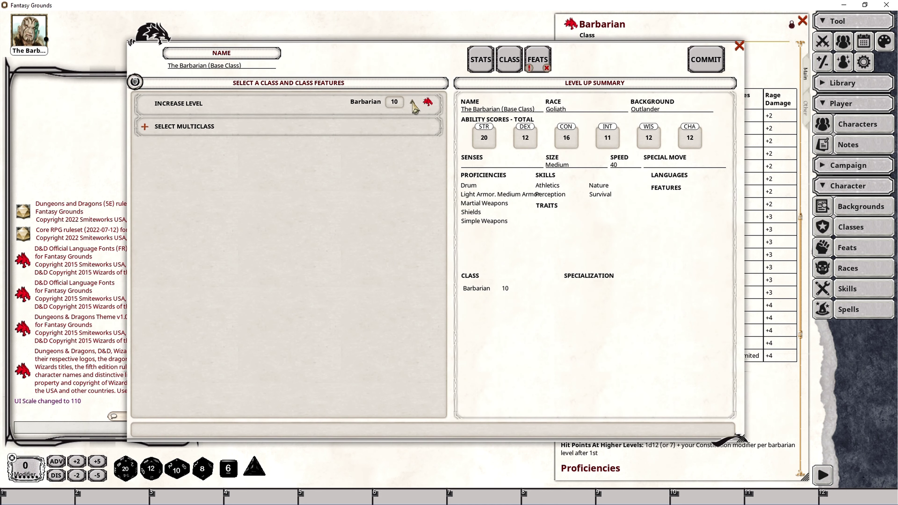
Level the Barbarian up to 11, check the feat and stat choices, and commit the level-up
click(412, 103)
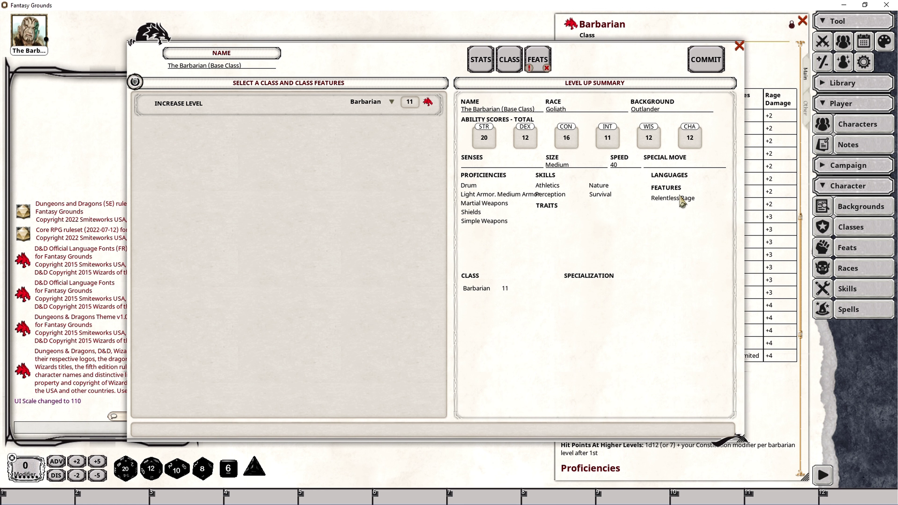
click(543, 63)
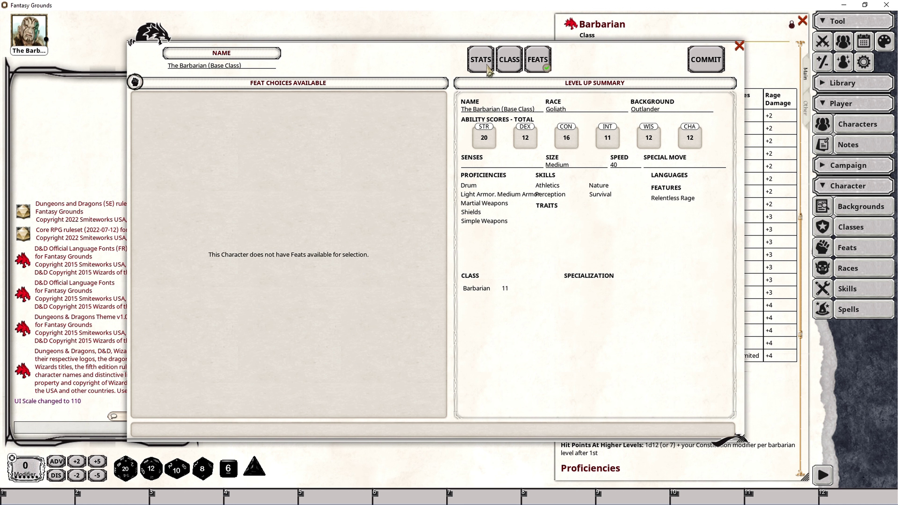
click(490, 65)
click(707, 61)
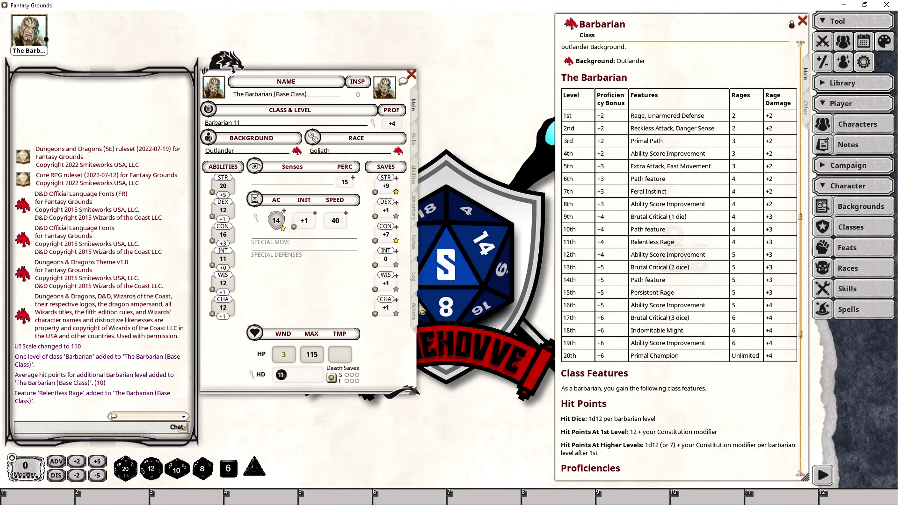
Open the Relentless Rage description and its effect settings from the character's actions
click(414, 311)
scroll(375, 262, down, 5)
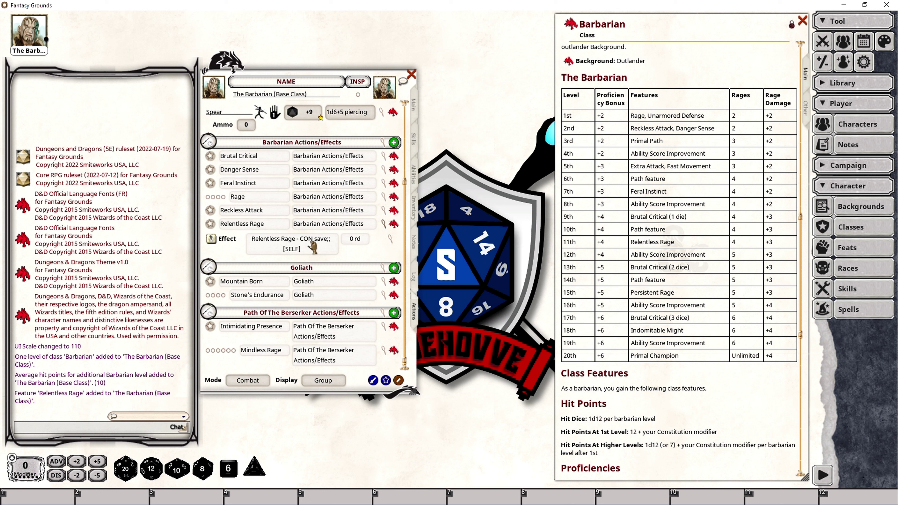
click(393, 224)
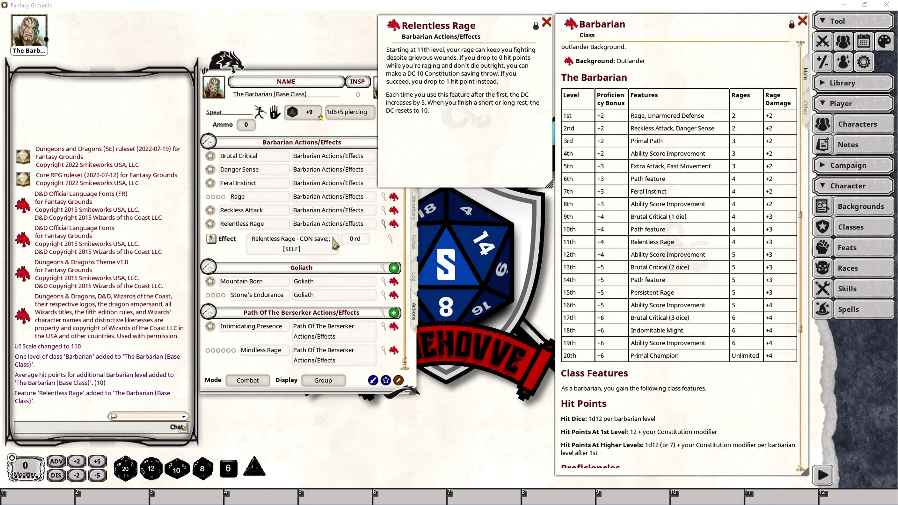
click(303, 250)
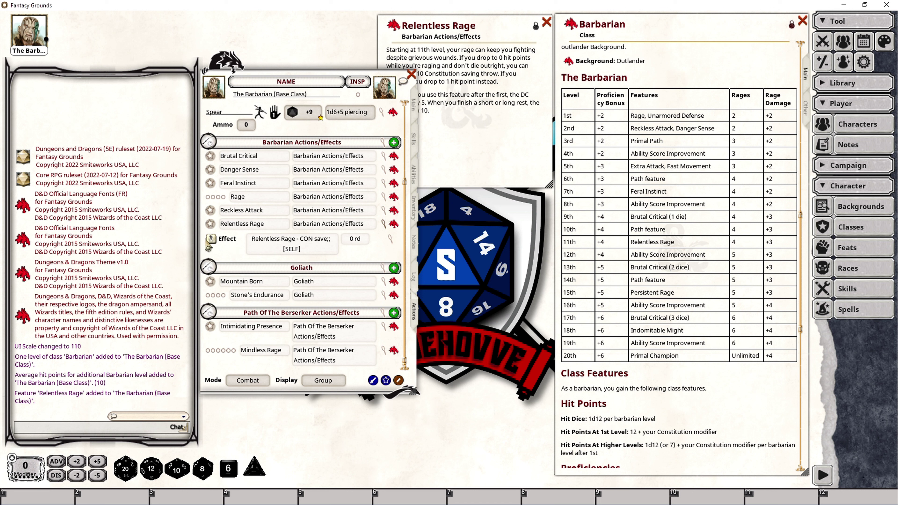
click(390, 239)
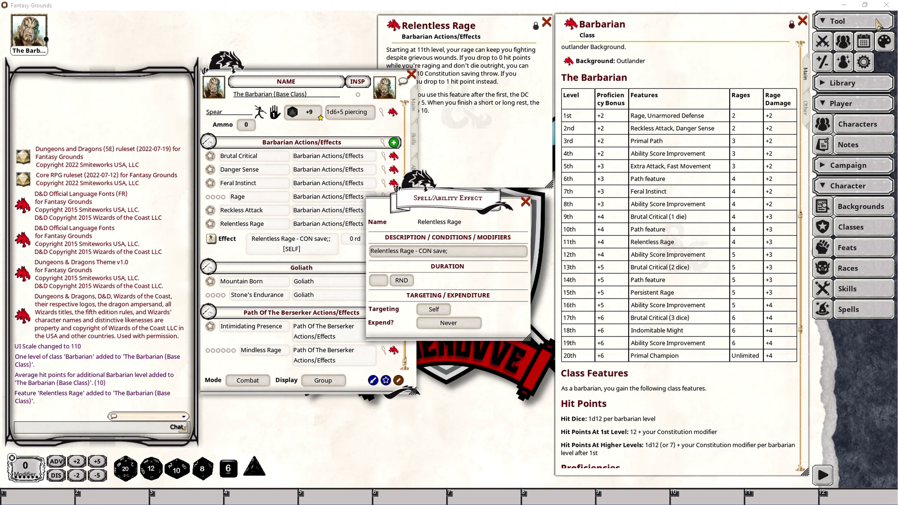
Apply the Relentless Rage effect to the Barbarian in the combat tracker and expand the character's effects list
click(823, 43)
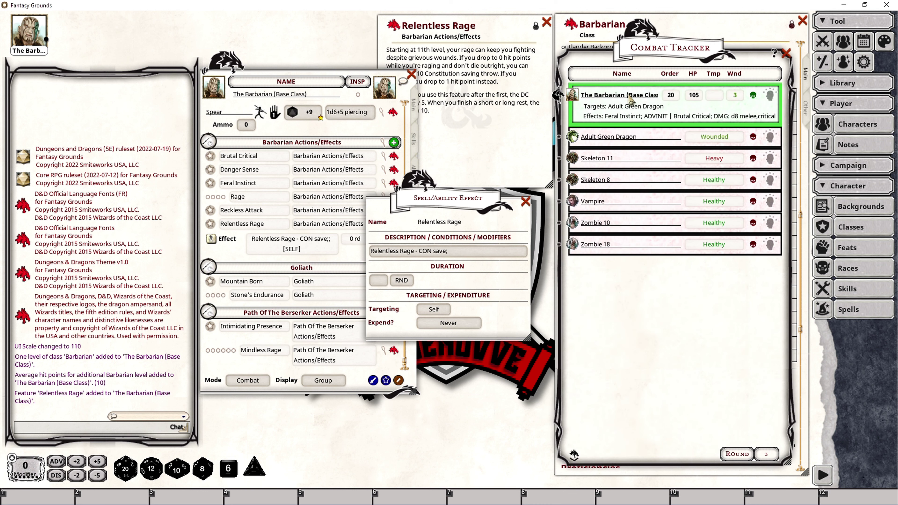
drag(211, 244, 582, 106)
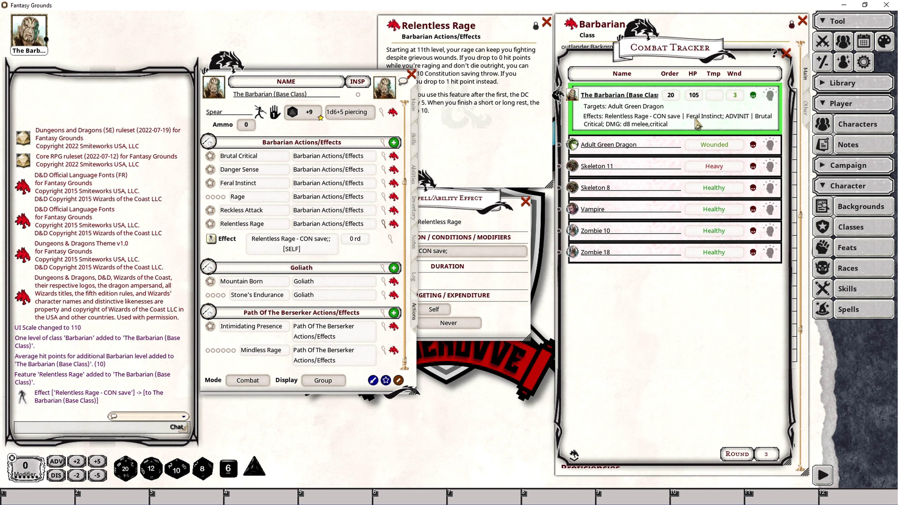
click(770, 94)
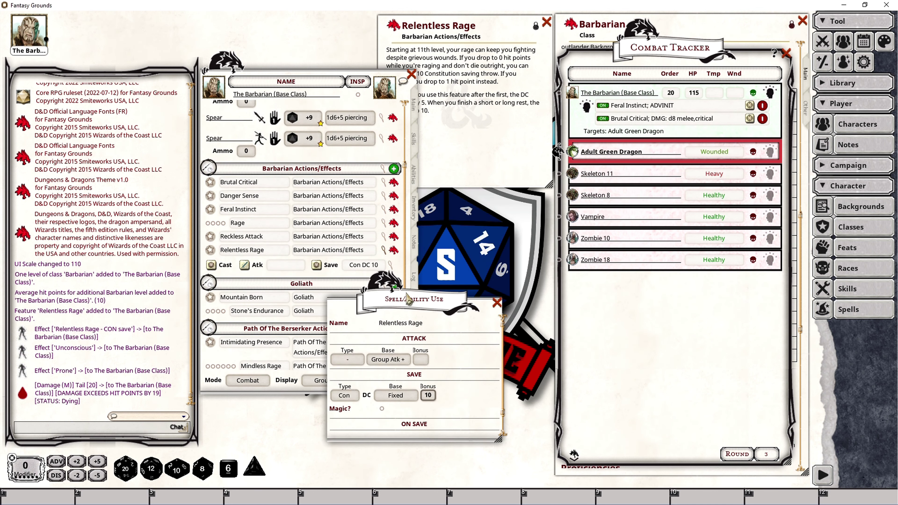
Examine which action types can be added to the Relentless Rage ability
drag(408, 299, 437, 308)
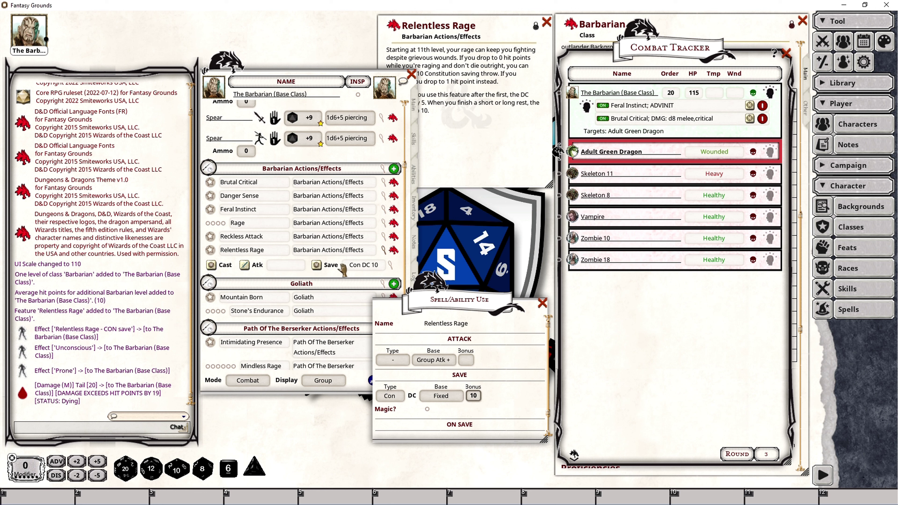
right_click(288, 265)
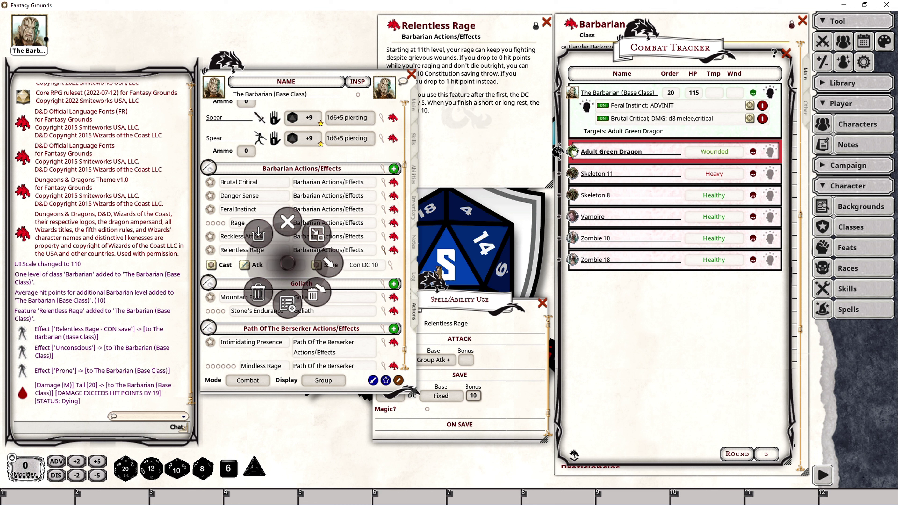
click(470, 310)
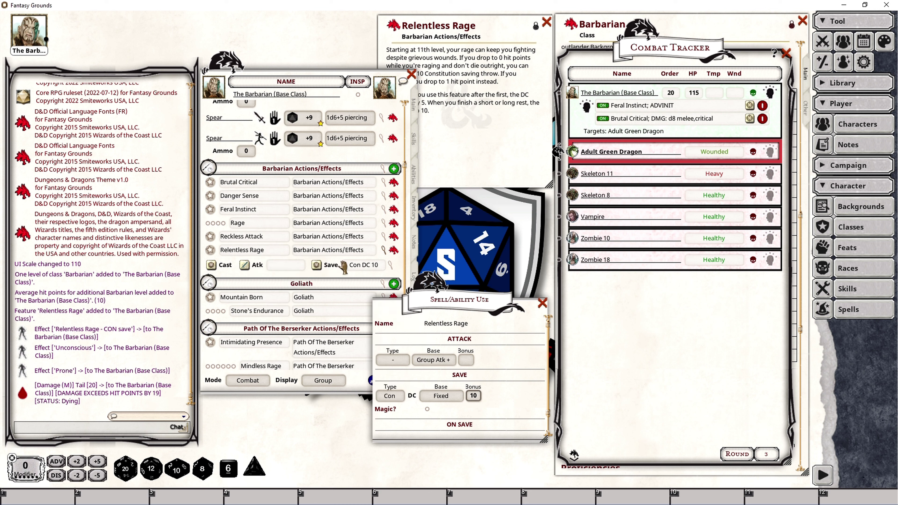
right_click(337, 252)
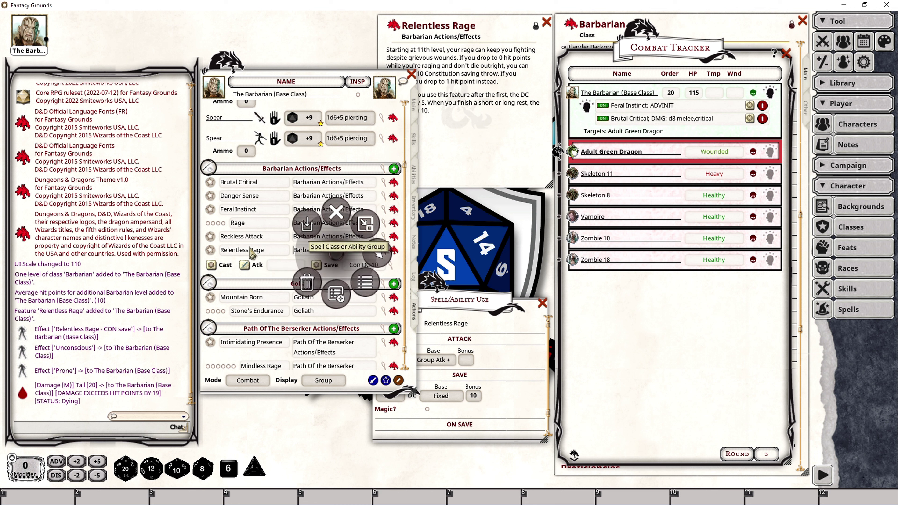
click(377, 256)
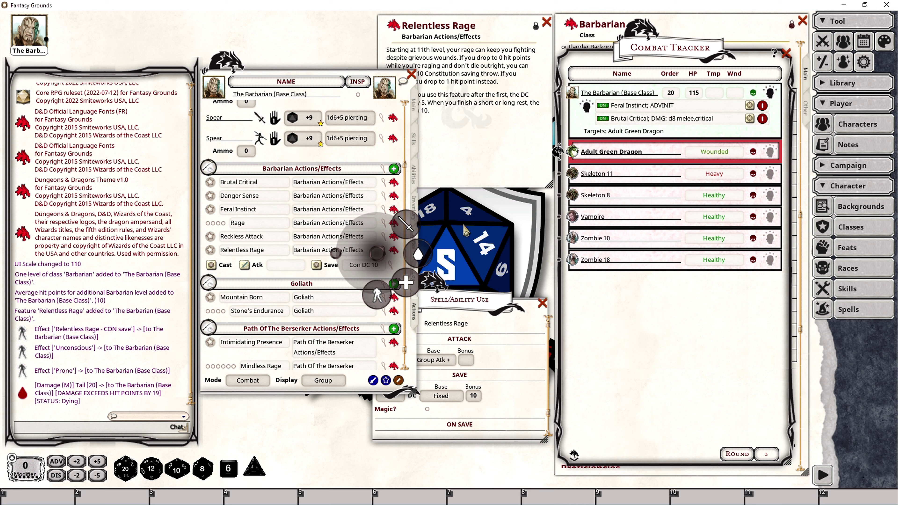
click(475, 286)
Compare the Relentless Rage save settings with the ability's description, and close the settings
drag(463, 300, 446, 302)
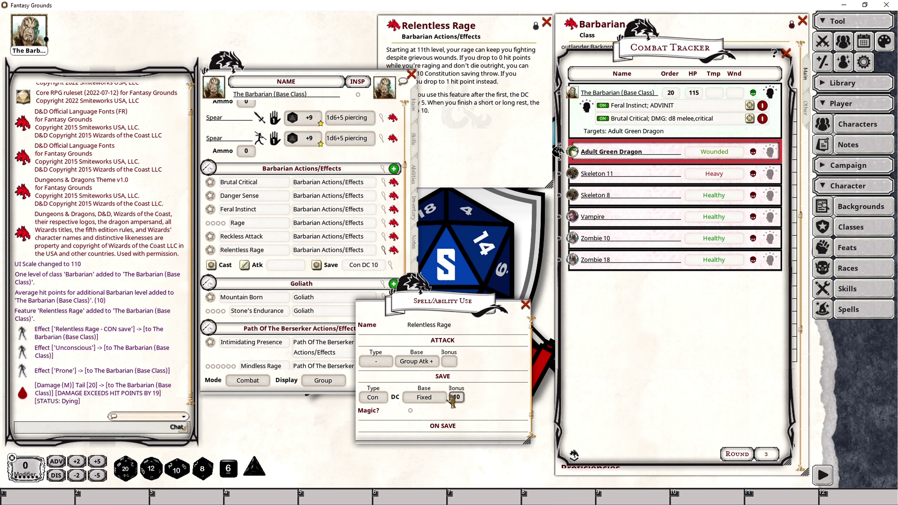
click(497, 142)
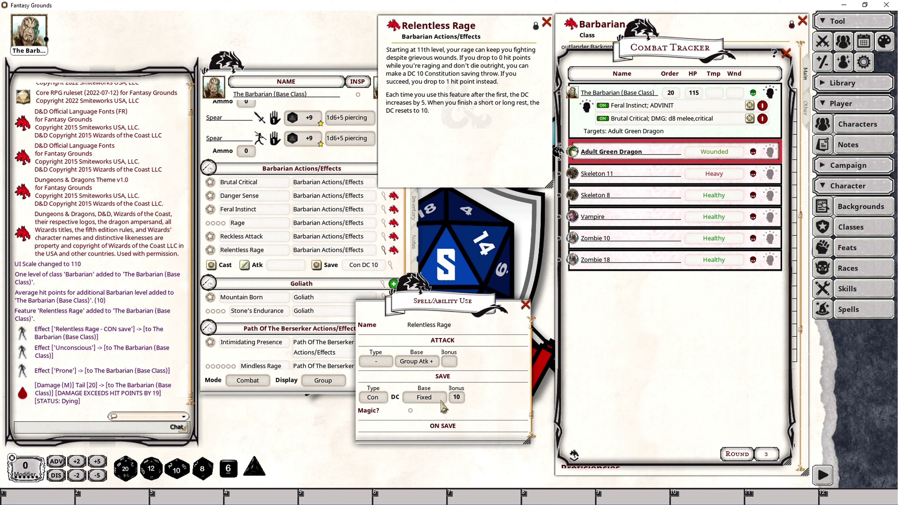
click(527, 306)
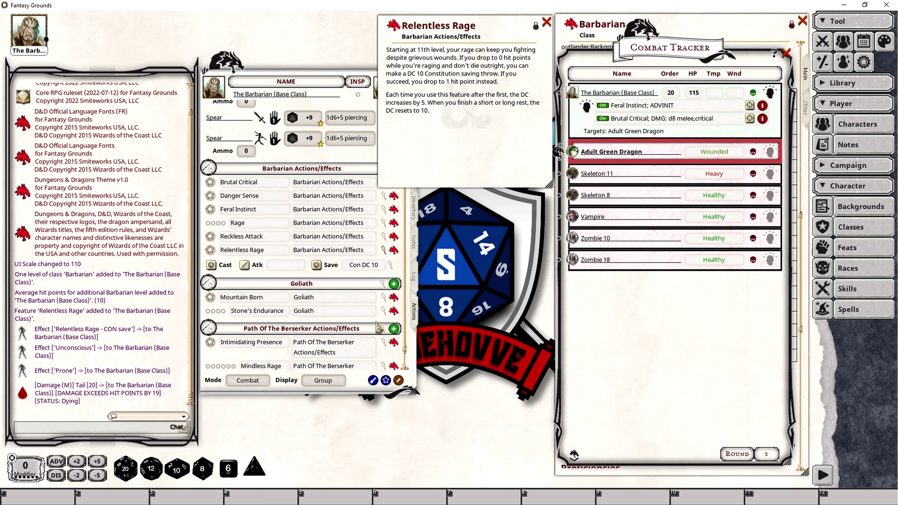
Configure the last Relentless Rage cast action as a Con save with a fixed DC of 35
click(379, 327)
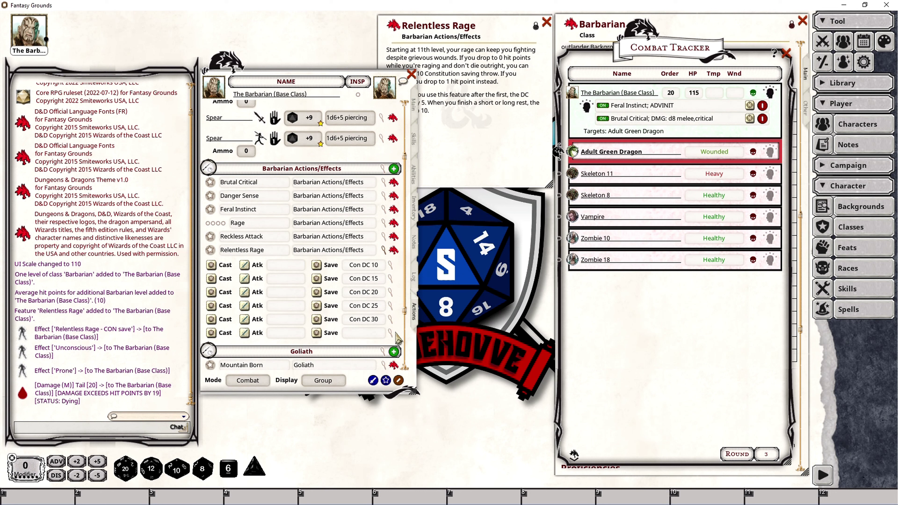
click(391, 332)
drag(417, 199, 473, 214)
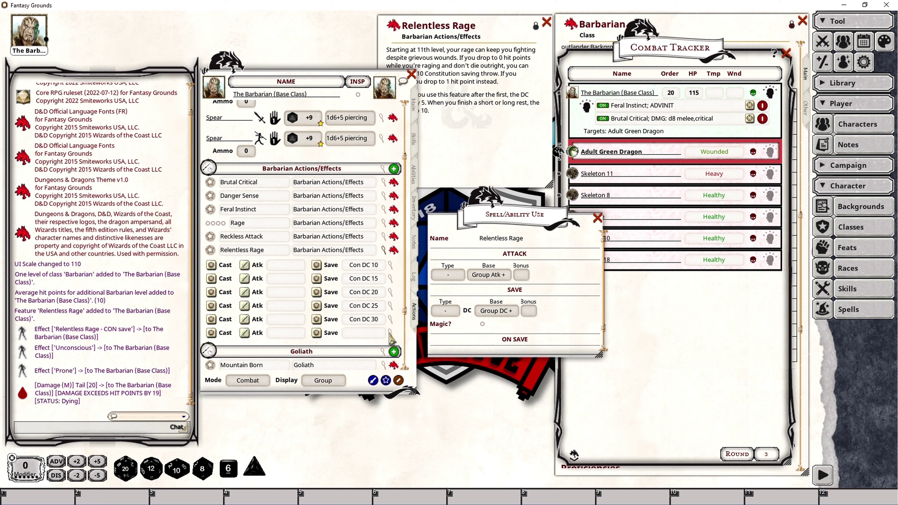
click(452, 311)
click(452, 311)
click(452, 310)
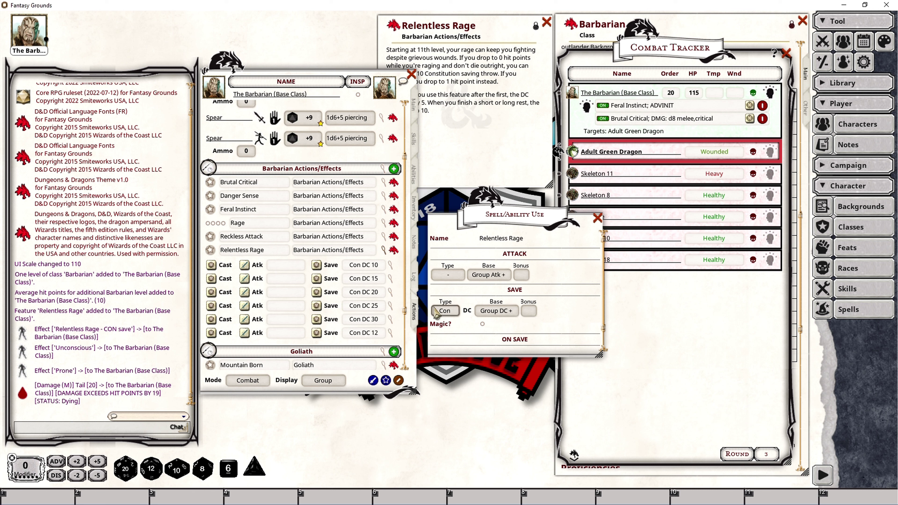
click(488, 311)
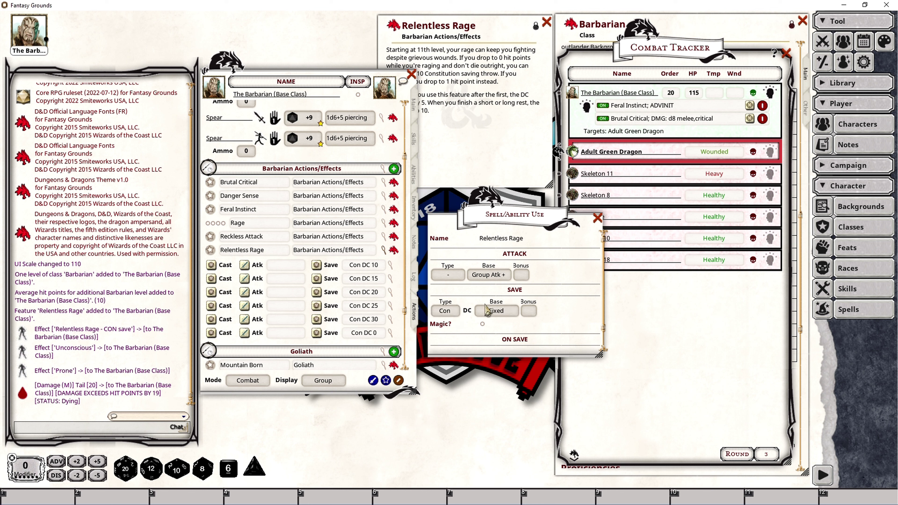
click(528, 310)
text(36)
key(BackSpace)
key(BackSpace)
text(55)
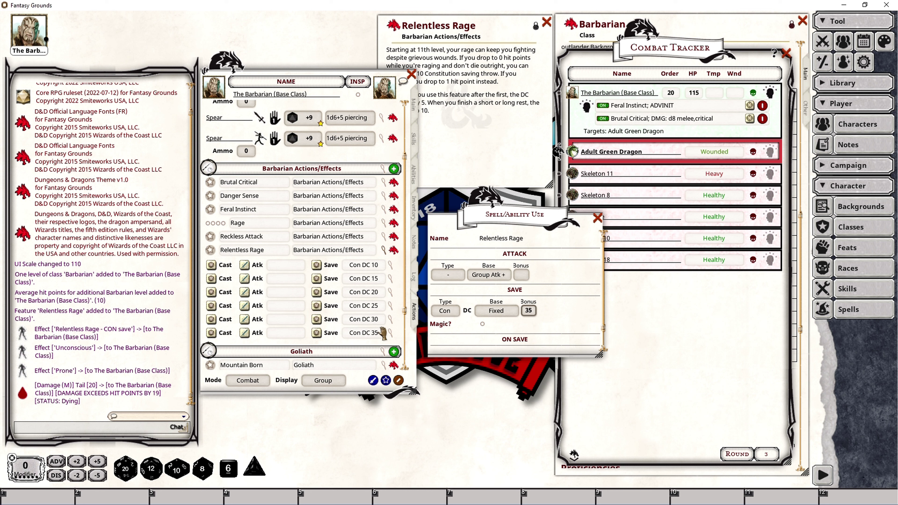
click(597, 218)
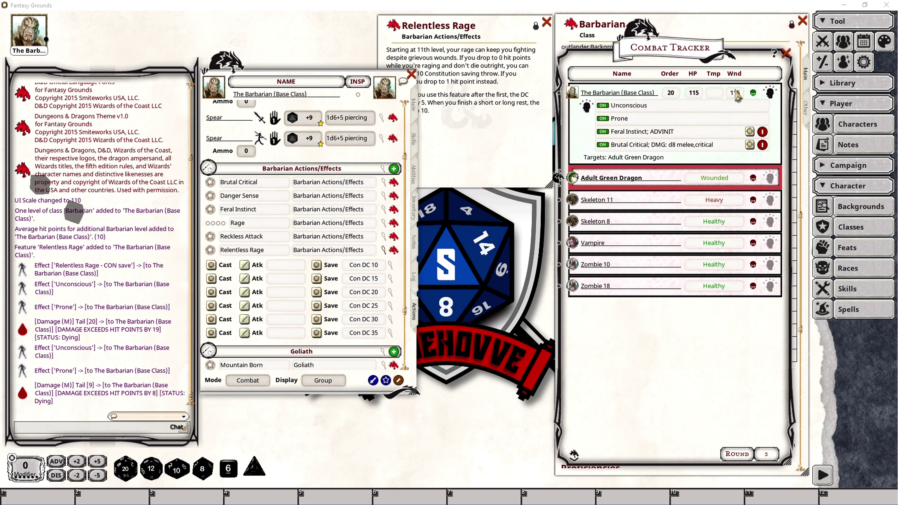
Roll the DC 10 Constitution save of Relentless Rage for the Barbarian
click(317, 270)
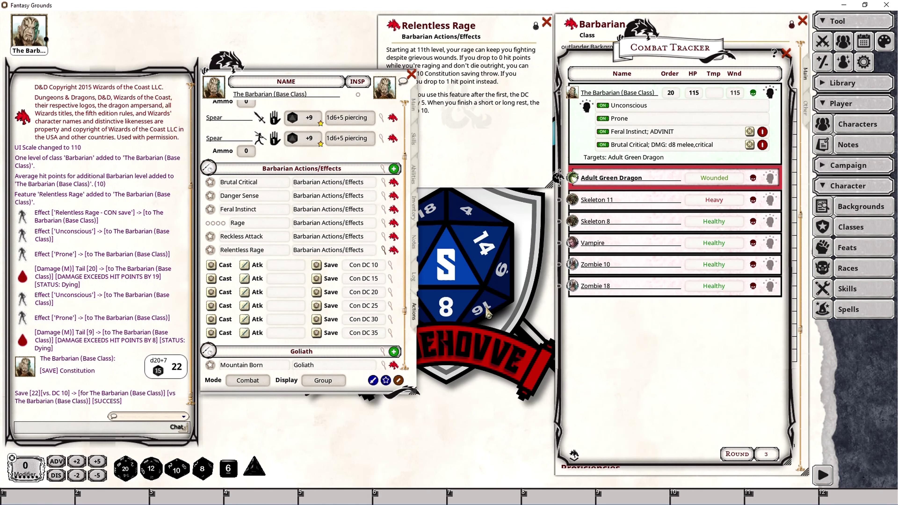
Add a Heal action to Relentless Rage with a heal bonus of 1
right_click(366, 305)
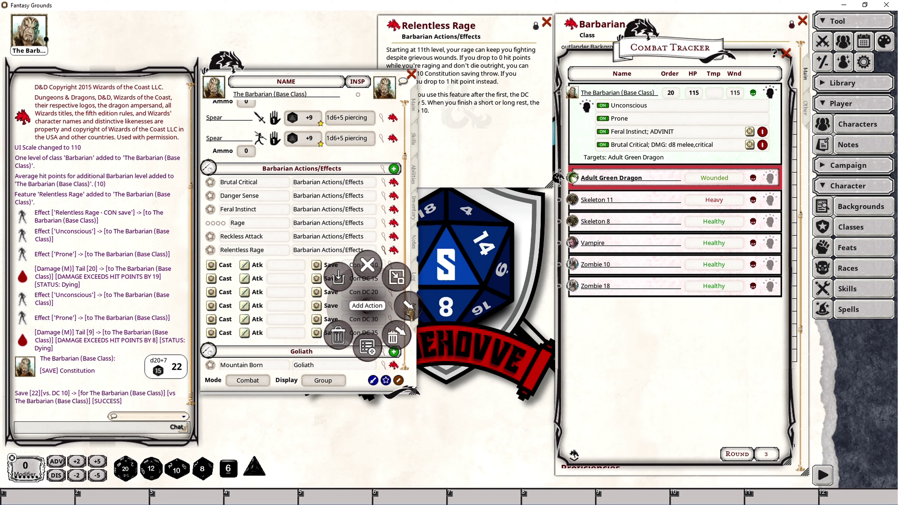
click(408, 306)
click(438, 340)
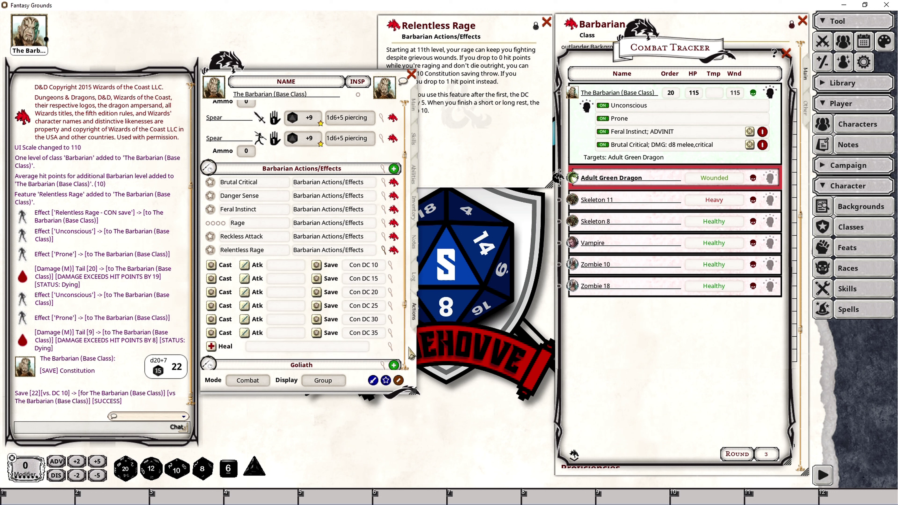
scroll(410, 353, down, 4)
click(390, 285)
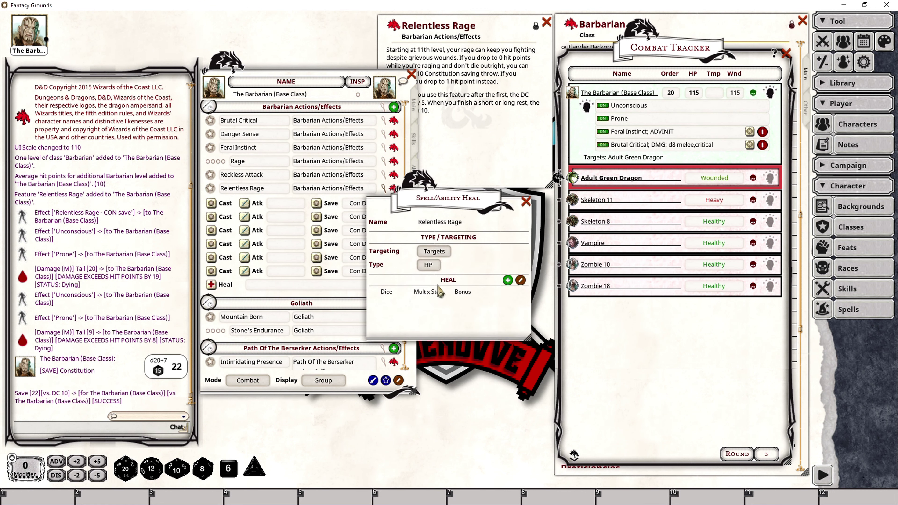
click(508, 280)
click(463, 301)
text(1)
drag(451, 204, 455, 216)
click(530, 214)
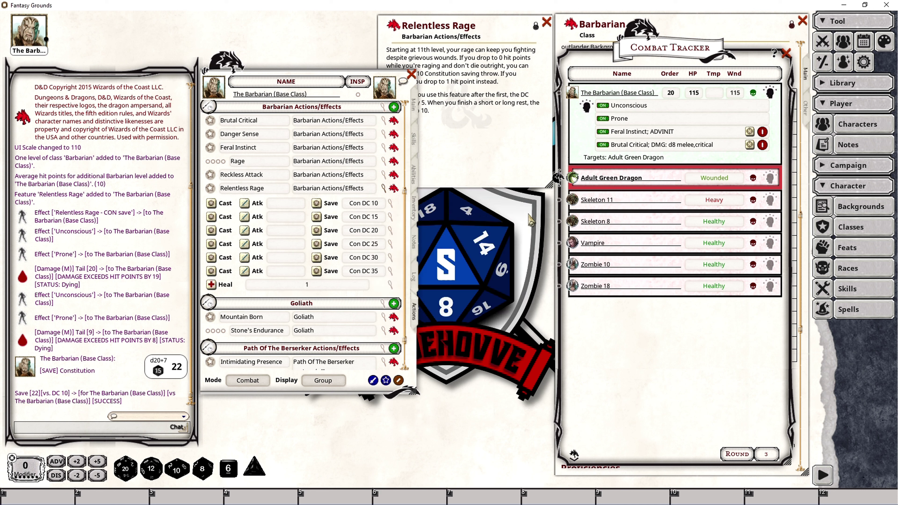
Apply the 1-point heal to the Barbarian in the combat tracker and change the heal's targeting to Self
drag(211, 284, 619, 124)
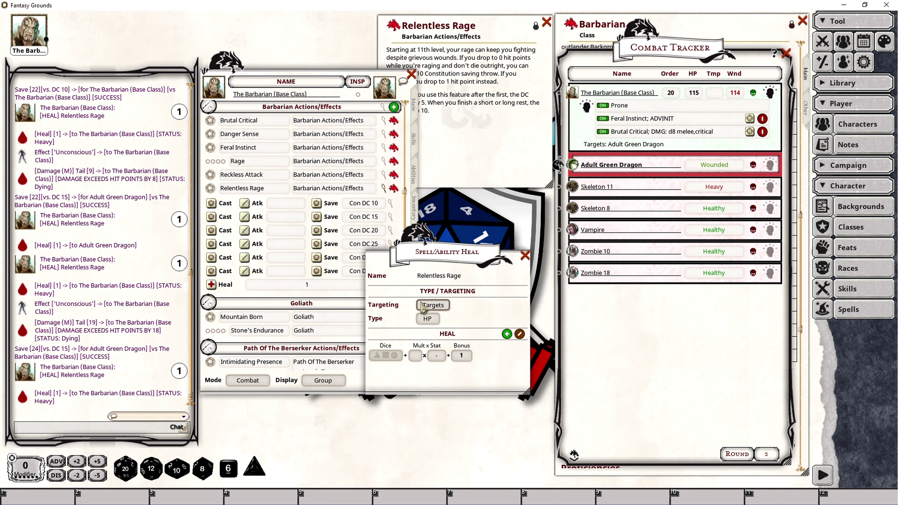
click(439, 310)
click(525, 255)
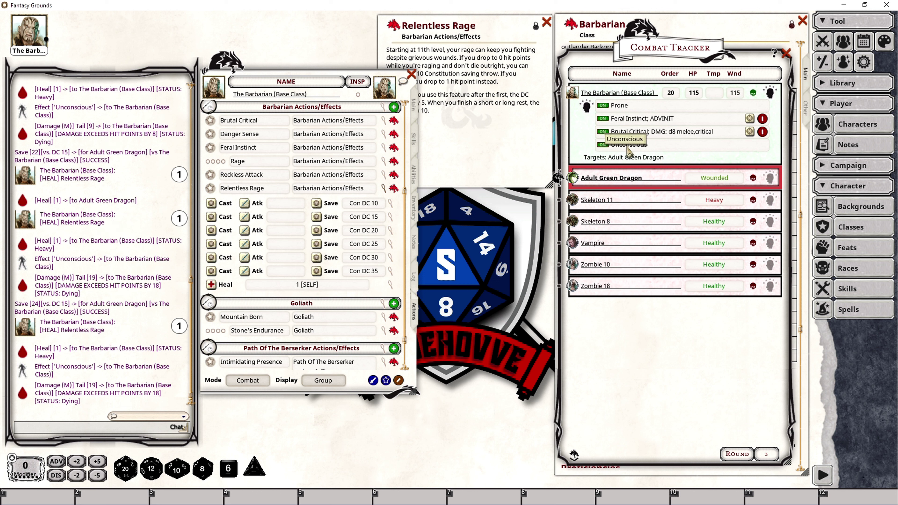
Roll the DC 15 Constitution save of Relentless Rage and apply its self-targeted heal to the Barbarian
double_click(340, 217)
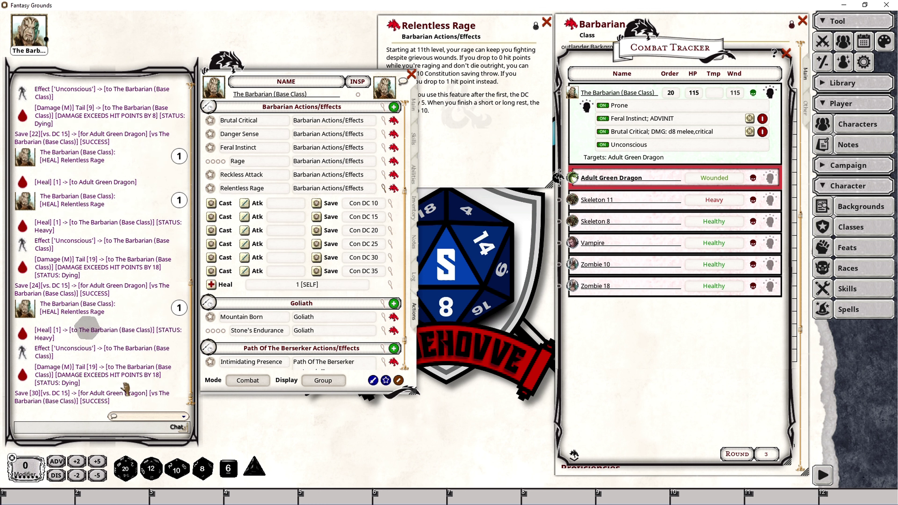
double_click(211, 285)
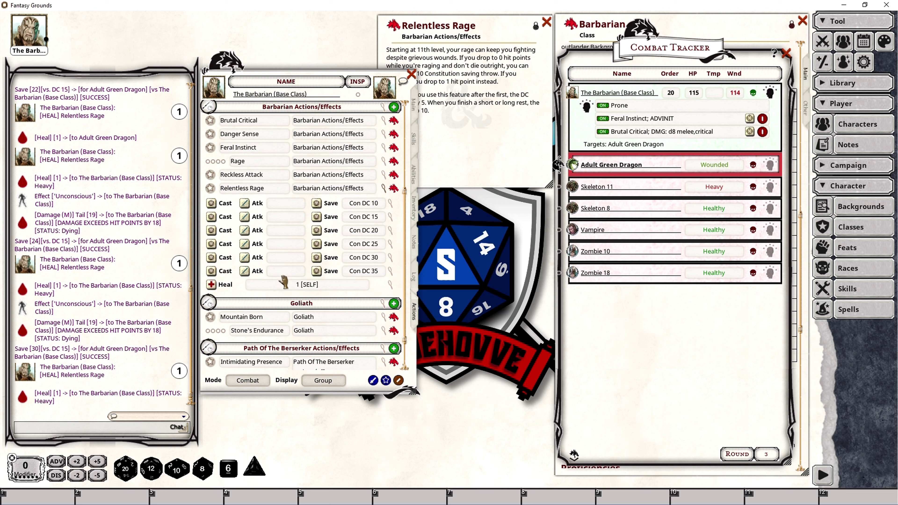
mouse_move(212, 284)
mouse_down()
mouse_move(625, 98)
mouse_move(699, 144)
mouse_move(686, 176)
mouse_up()
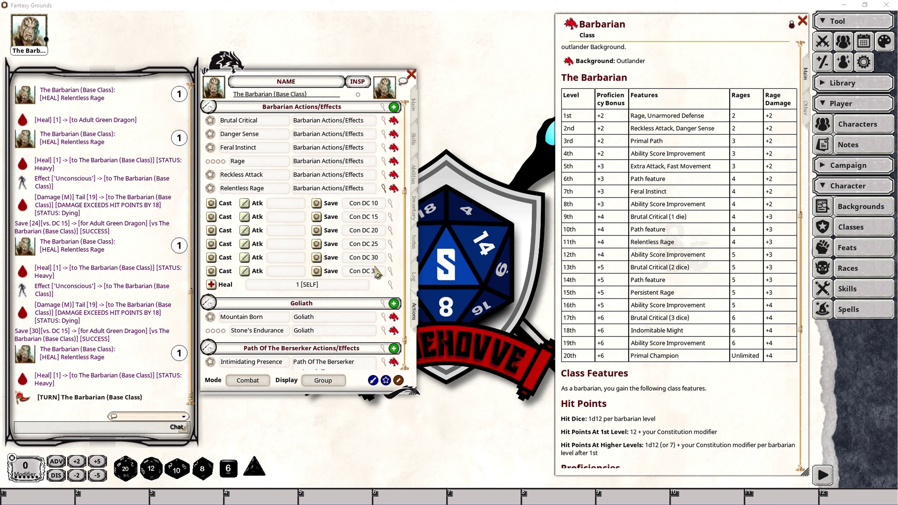
Append "(DC 10)" to the Relentless Rage ability's name and return to the character's main page
click(280, 189)
text((DD)
key(BackSpace)
text(C 10))
click(414, 105)
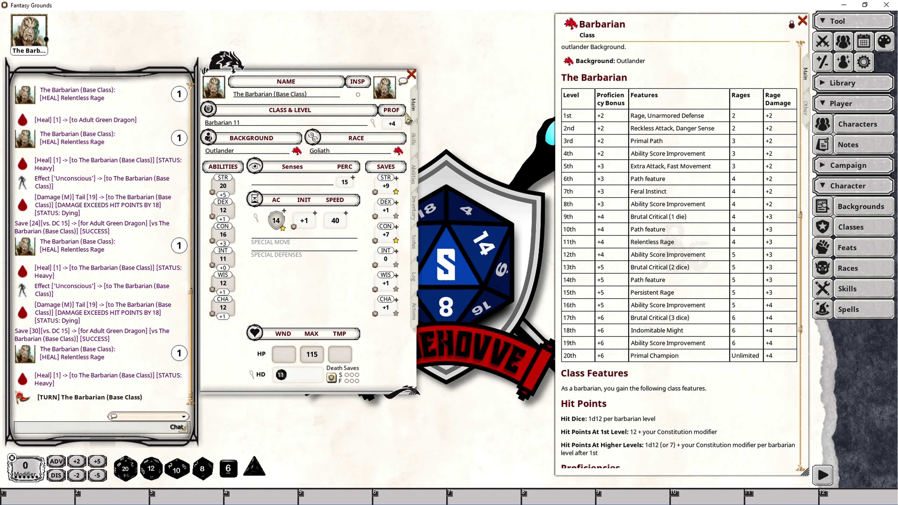
Start a level-up for the Barbarian, raise the class level to 12 and choose Asi for the level 12 choice
click(374, 122)
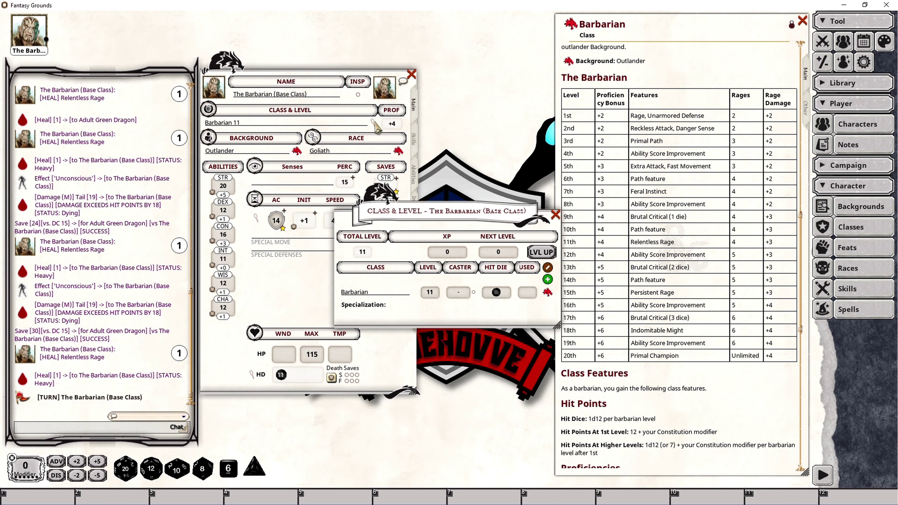
click(541, 252)
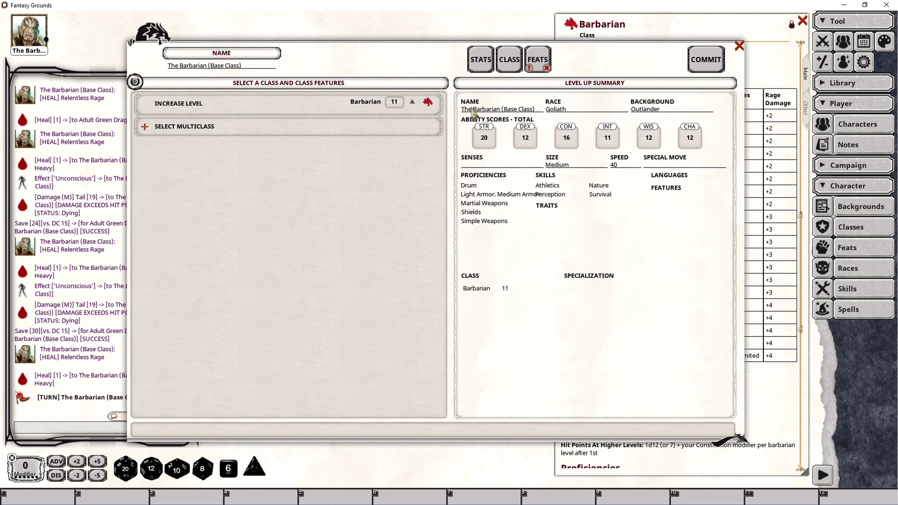
click(415, 104)
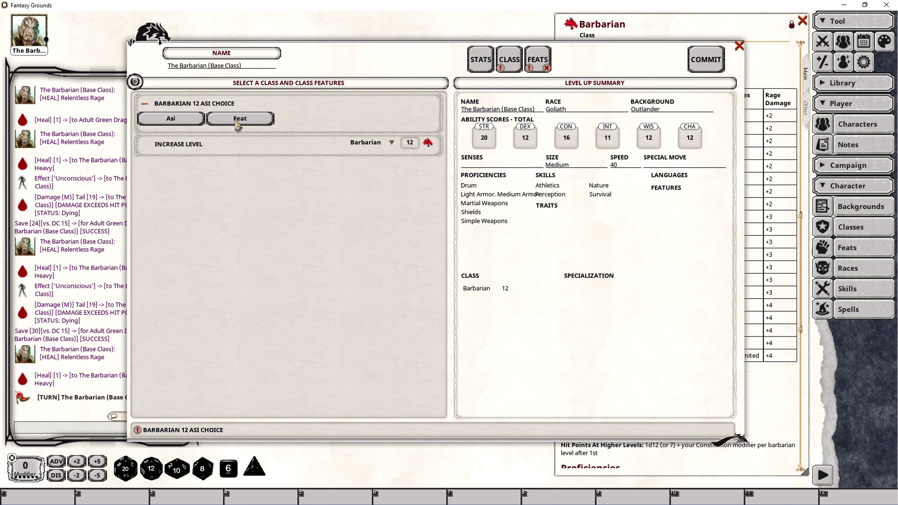
click(181, 120)
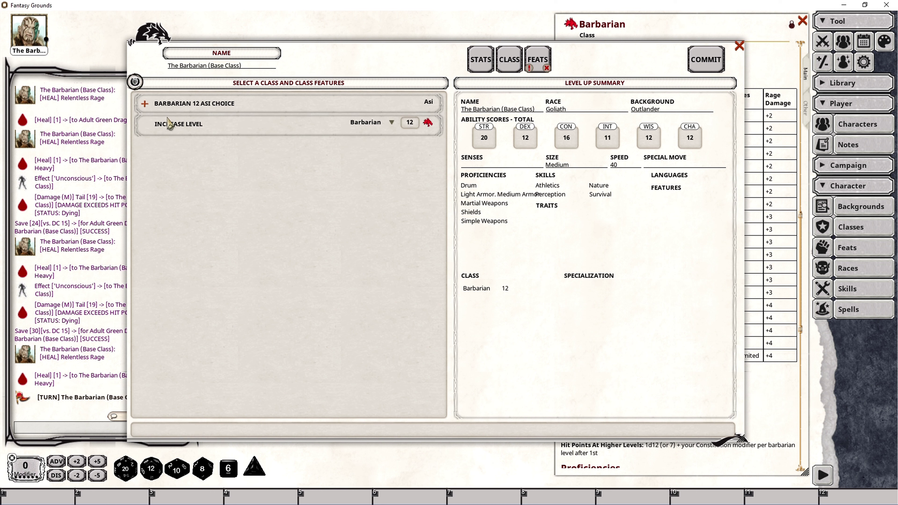
Assign the level 12 ability score improvements to Dexterity and Intelligence, check the feat choices, and commit the level-up
click(478, 64)
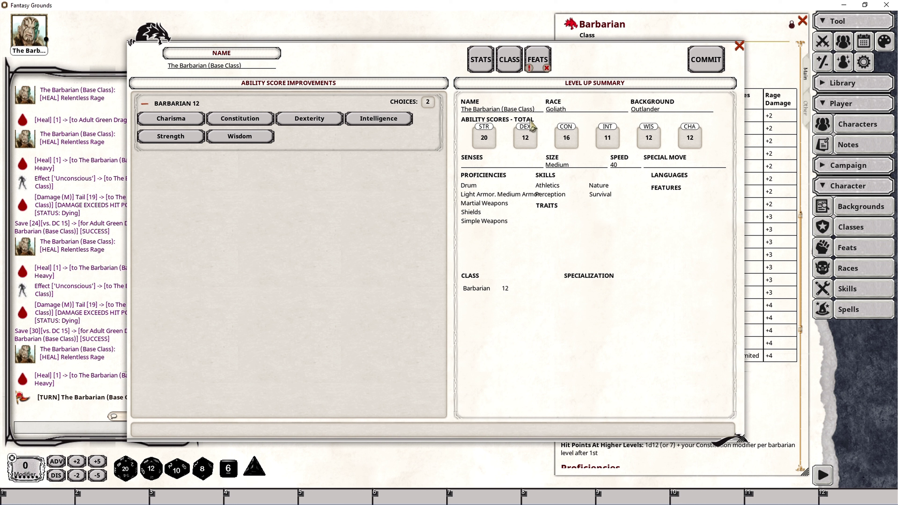
click(306, 119)
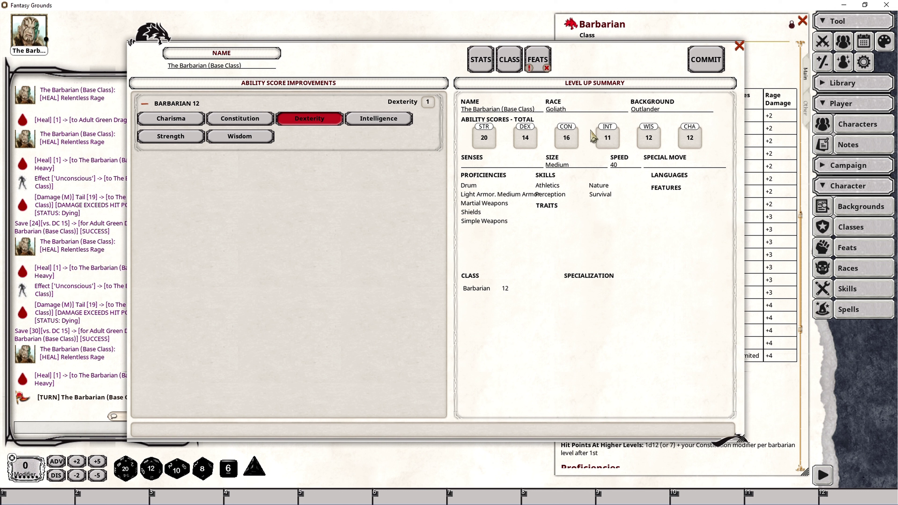
click(375, 123)
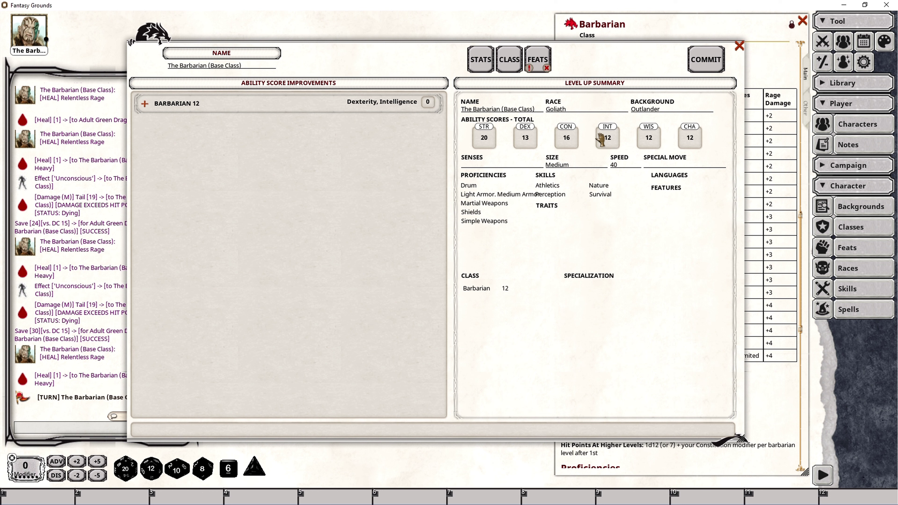
click(539, 60)
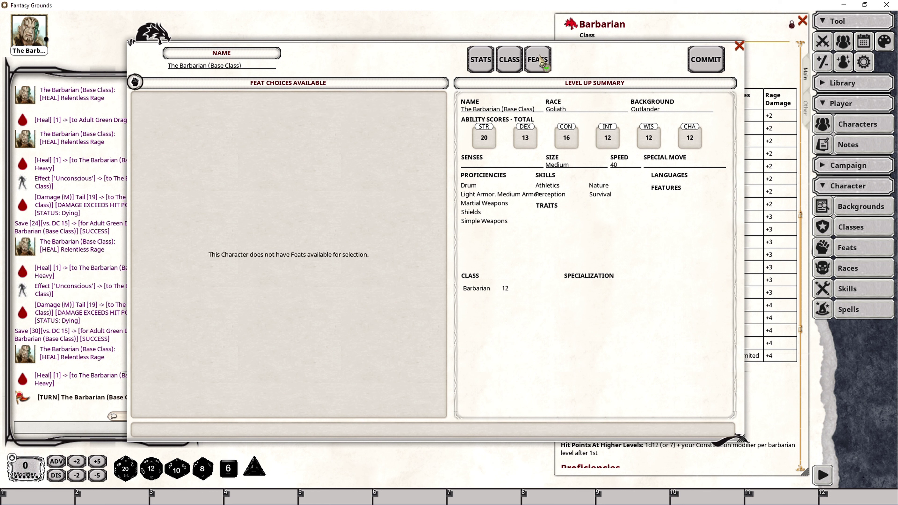
click(706, 59)
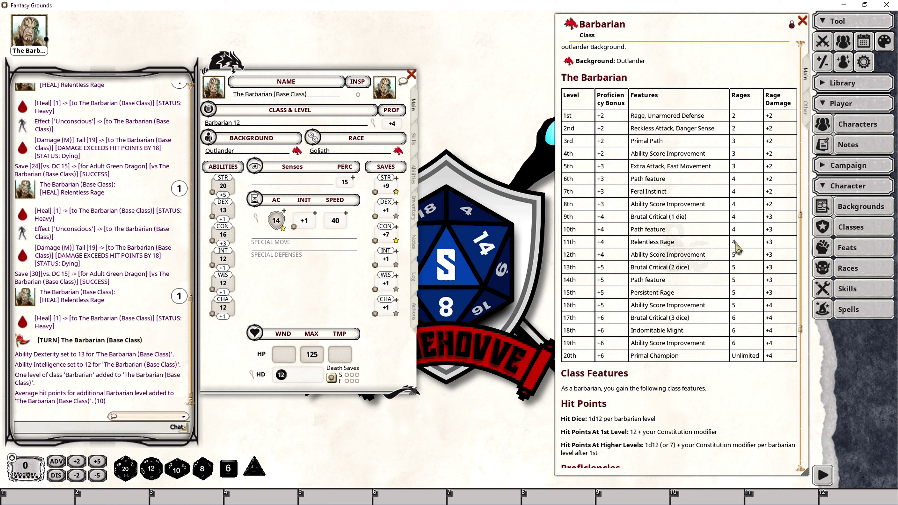
Set the Rage ability's daily uses to 5 in the Barbarian's actions, using Preparation mode
click(417, 316)
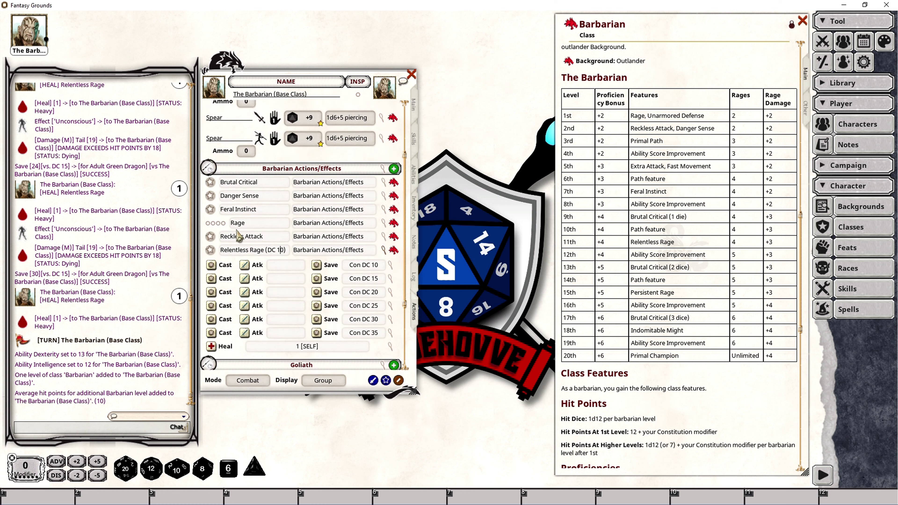
click(248, 381)
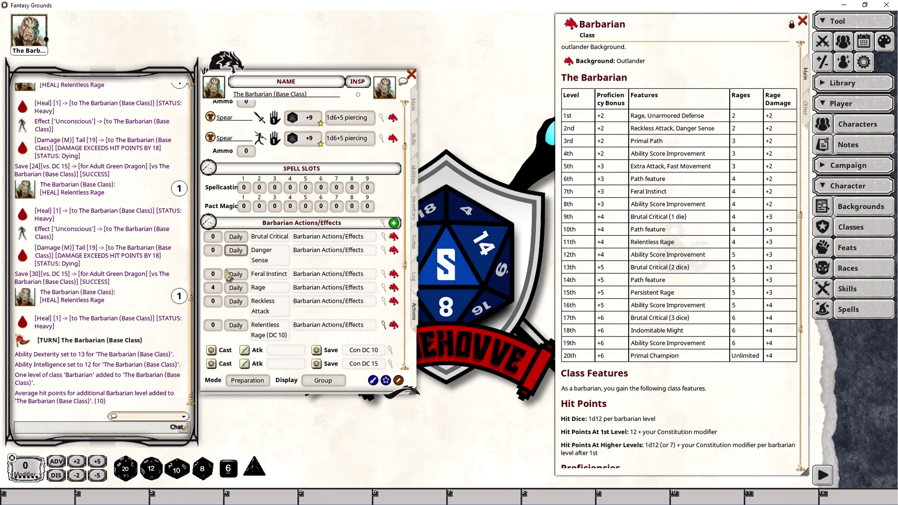
scroll(216, 292, up, 1)
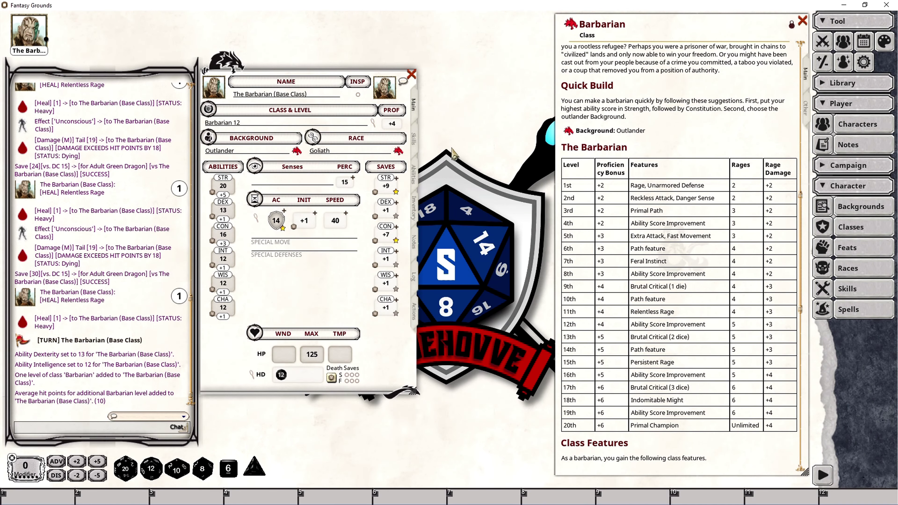
Level the Barbarian up to 13, checking the class table, feats and ability score choices before committing
click(377, 131)
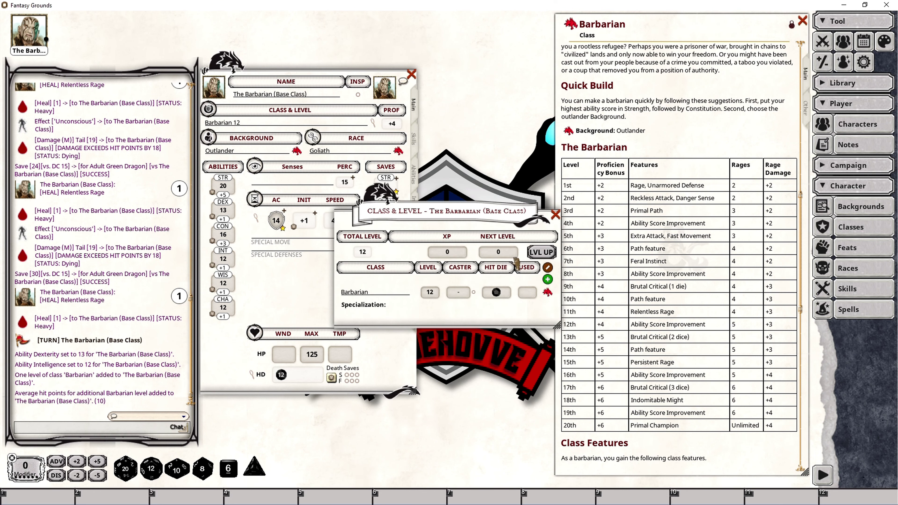
click(549, 253)
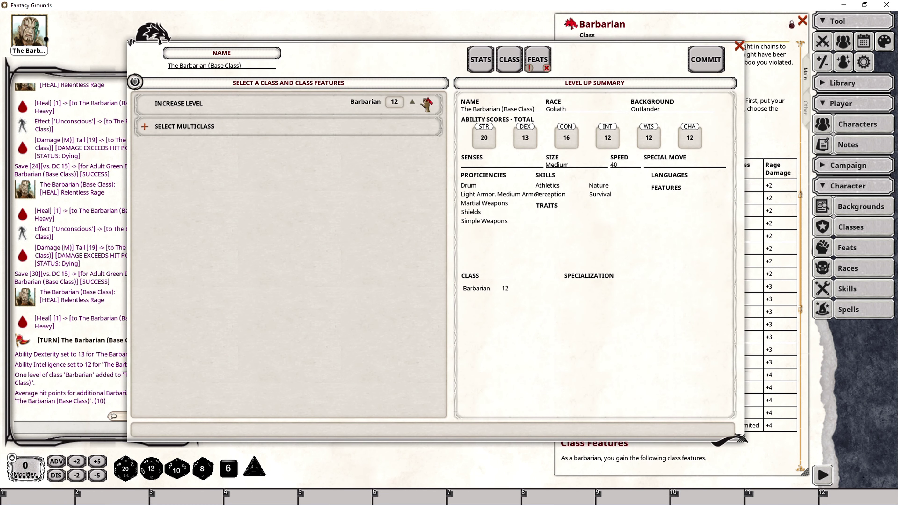
click(412, 103)
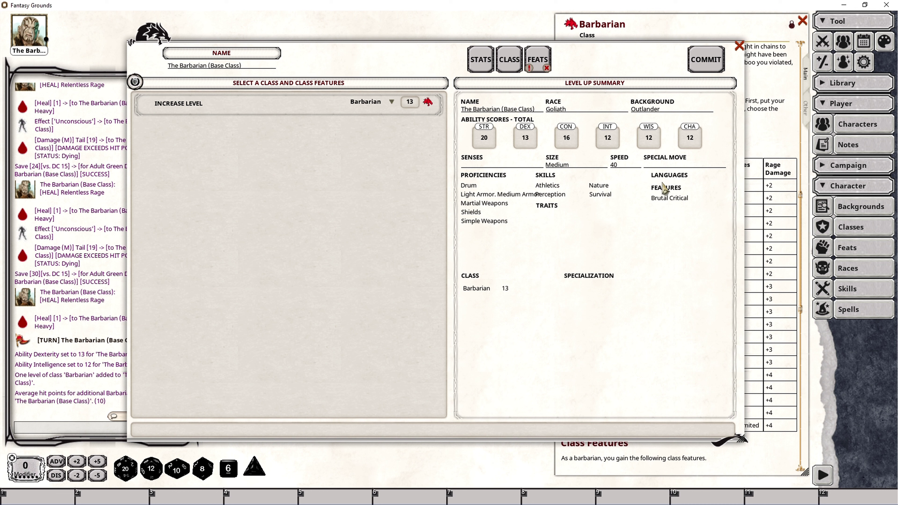
click(768, 130)
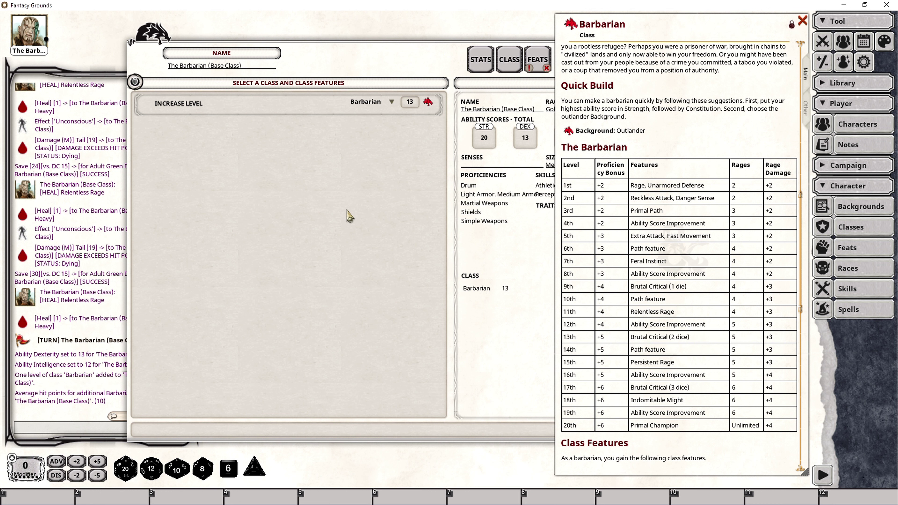
click(355, 208)
click(532, 57)
click(483, 60)
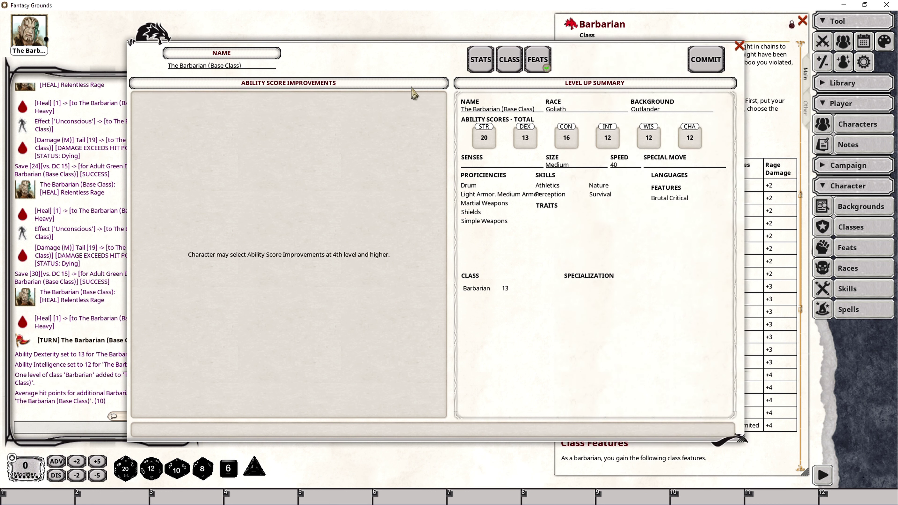
click(706, 60)
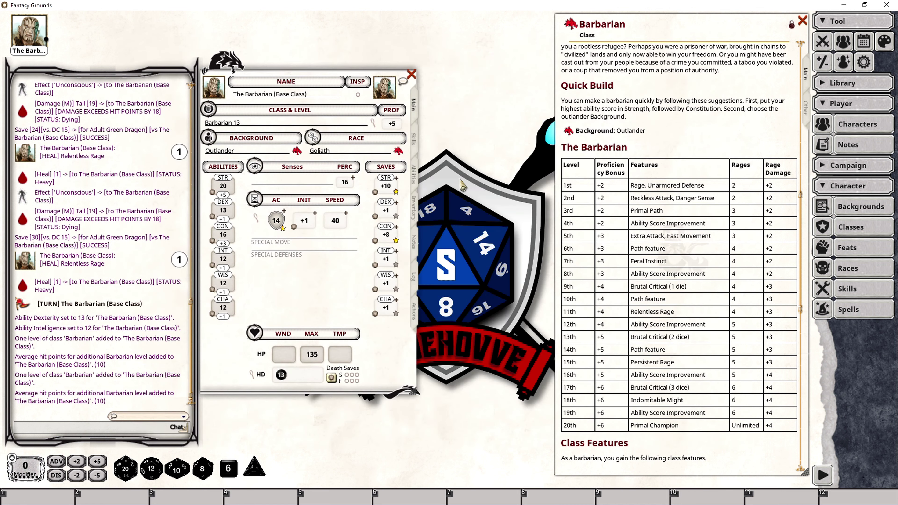
Change the Brutal Critical effect's damage to 2d8 so it reads "Brutal Critical; DMG: 2d8, melee, critical"
click(416, 310)
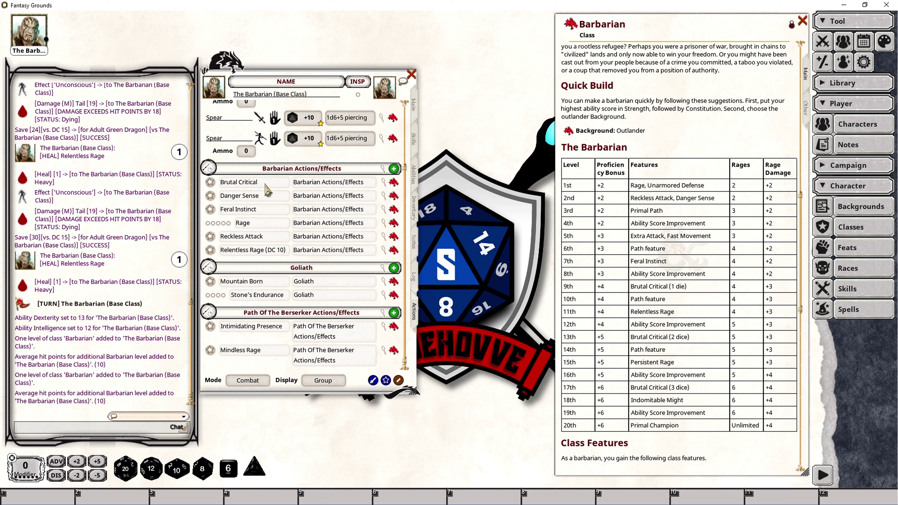
click(384, 182)
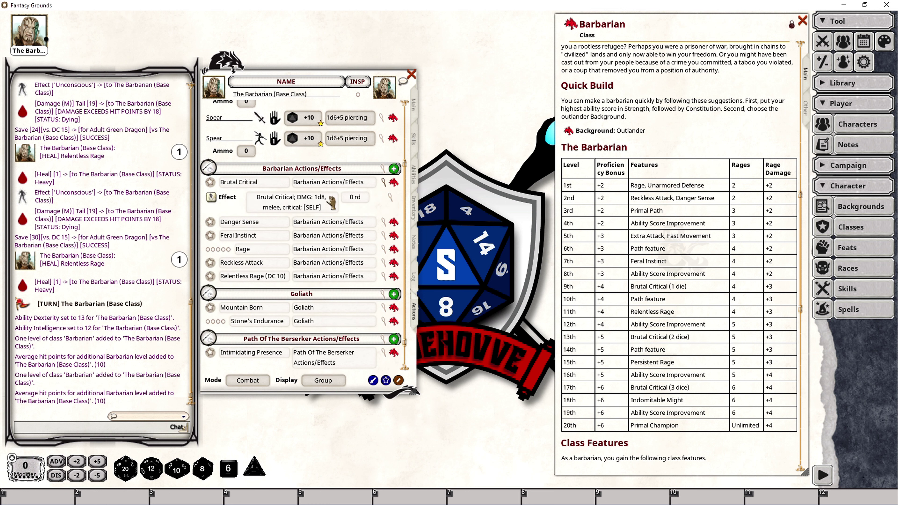
click(391, 198)
click(525, 125)
key(BackSpace)
text(2d8, melee, critical)
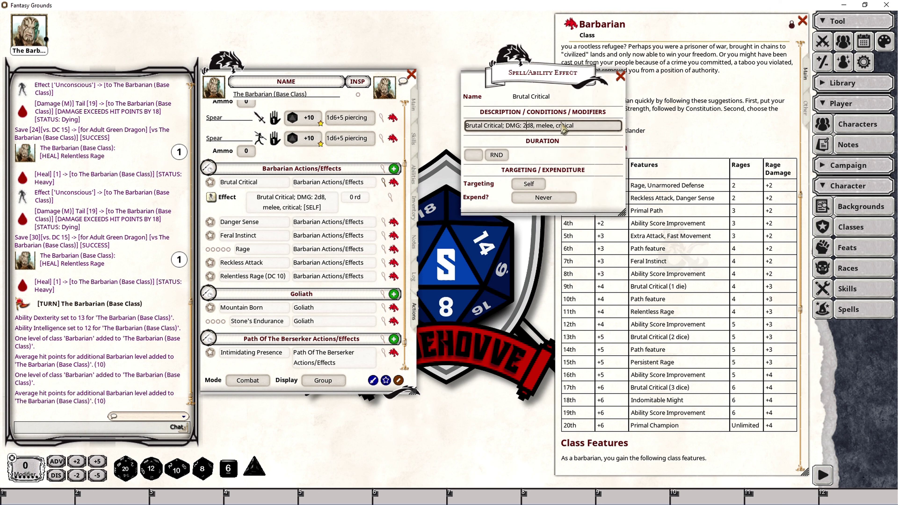
click(620, 76)
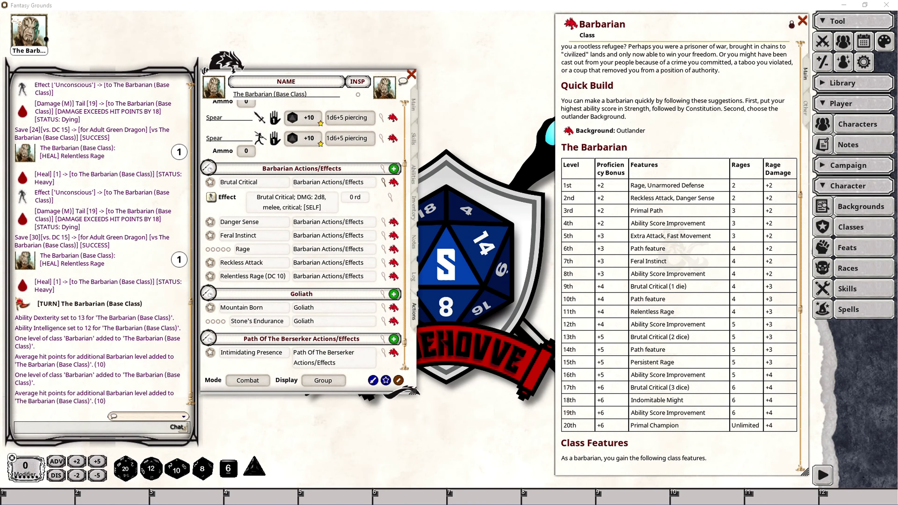
Examine the description, targeting and expenditure settings of the Stone's Endurance effect
click(384, 320)
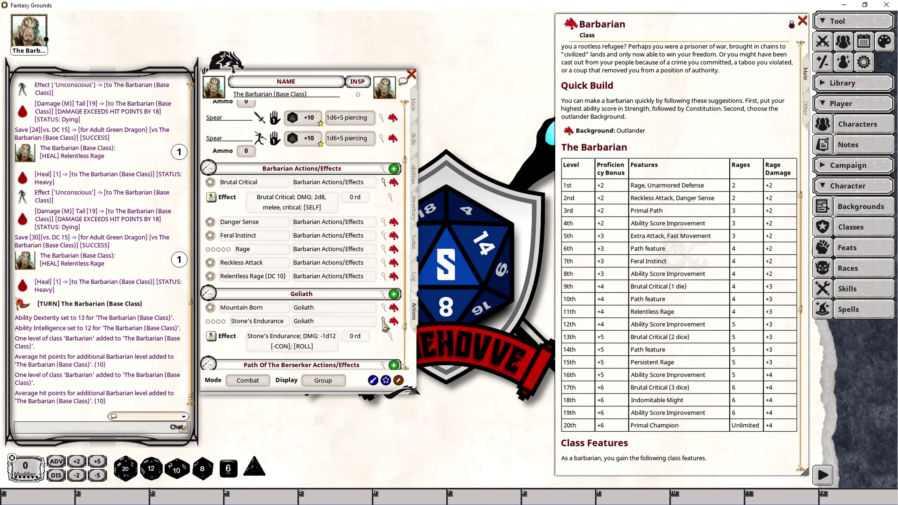
click(391, 336)
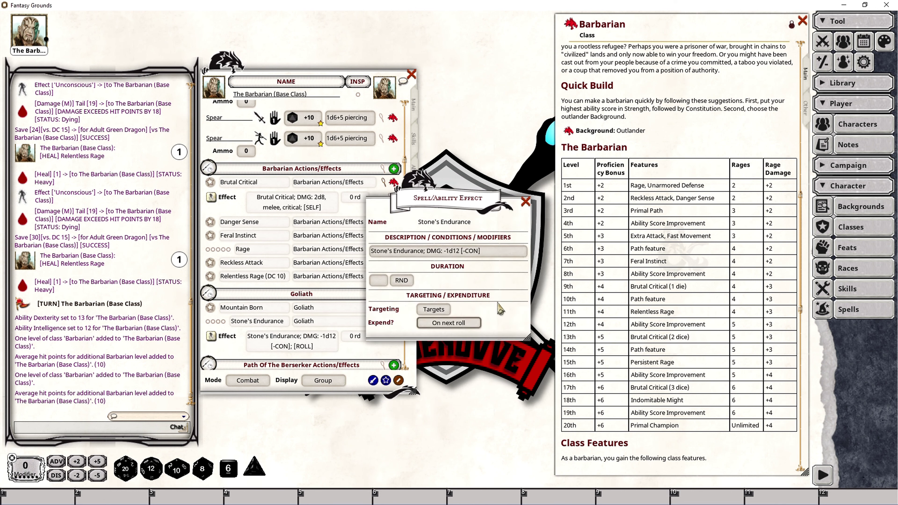
drag(446, 201, 486, 203)
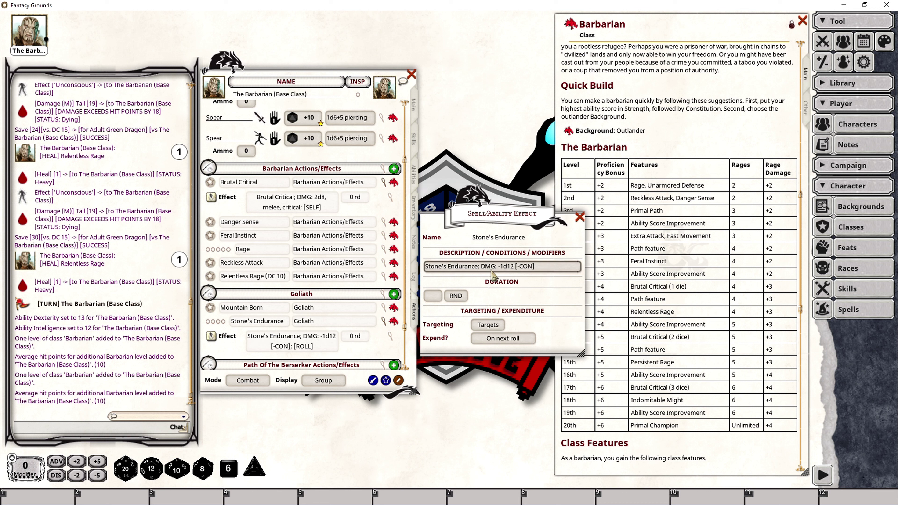
click(579, 217)
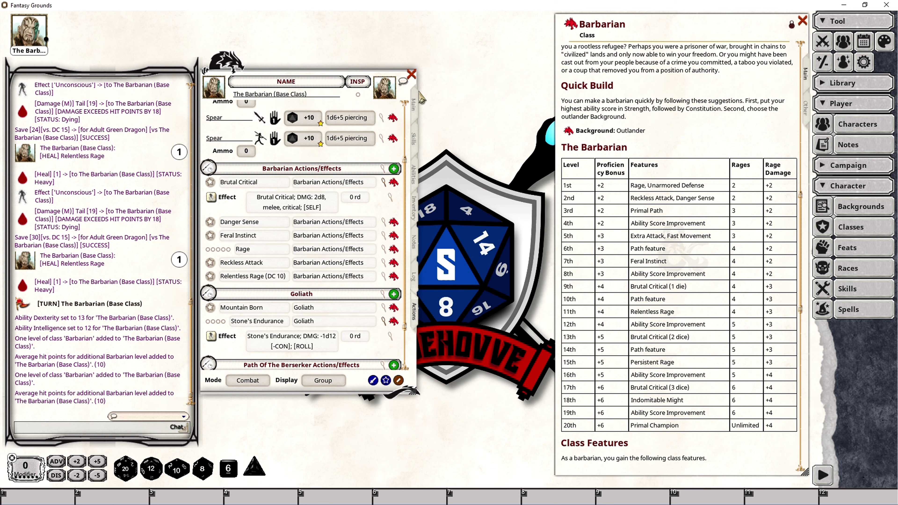
Check the proficiency bonus, set Stone's Endurance to 5 daily uses in Preparation mode, and return to Combat mode
click(414, 104)
click(416, 315)
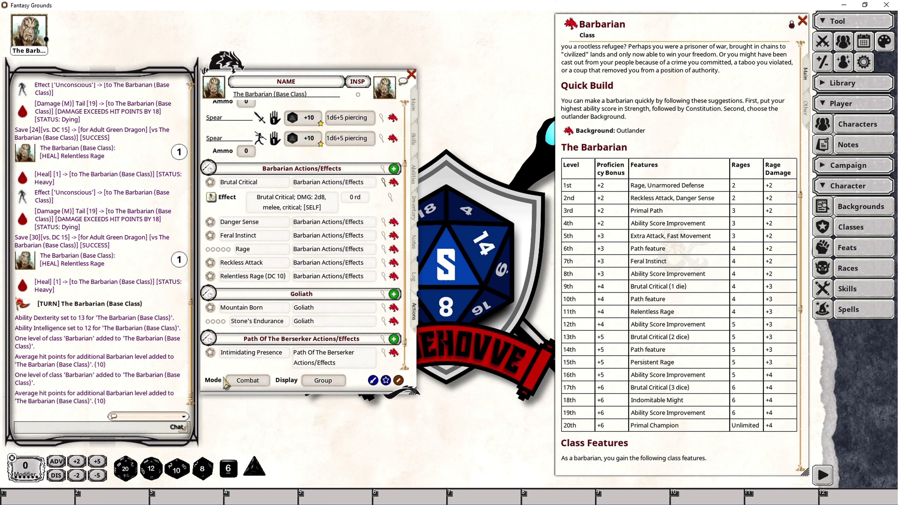
click(249, 381)
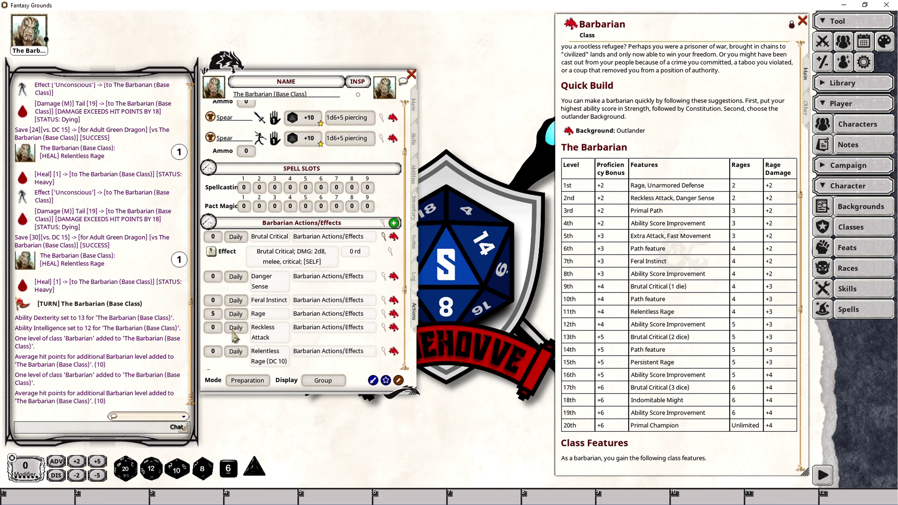
scroll(234, 348, down, 5)
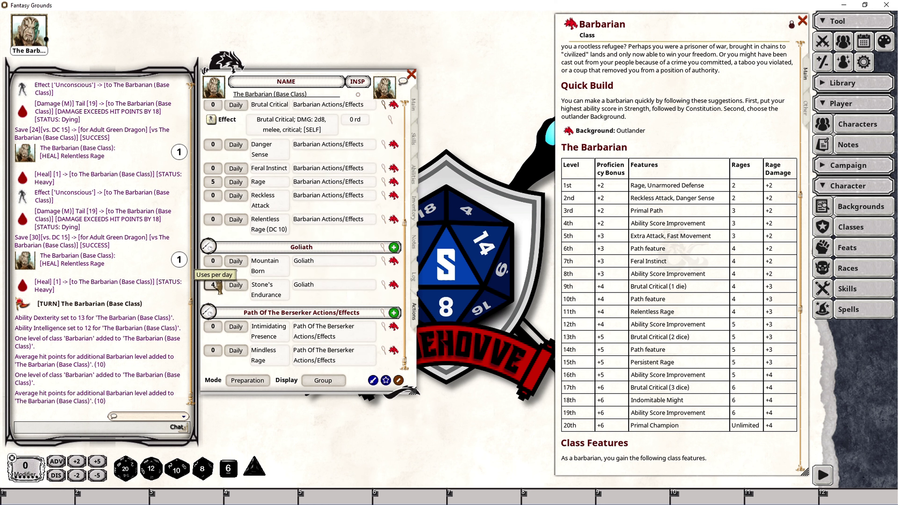
scroll(218, 287, up, 1)
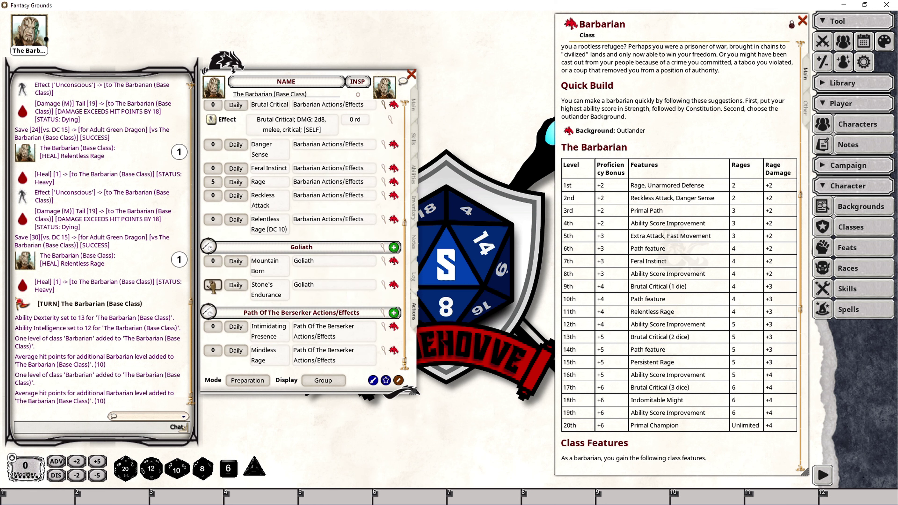
click(251, 381)
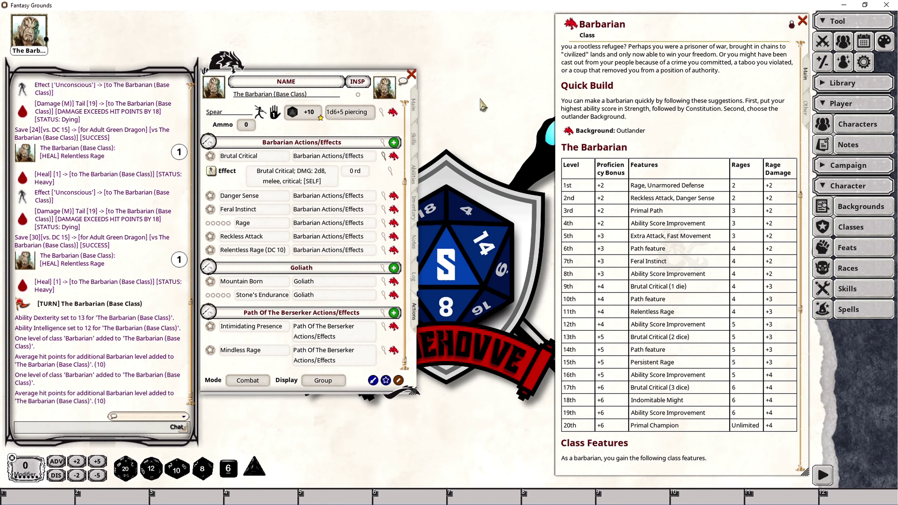
Level the Barbarian up to 14, checking the feat and ability score choices before committing
click(414, 105)
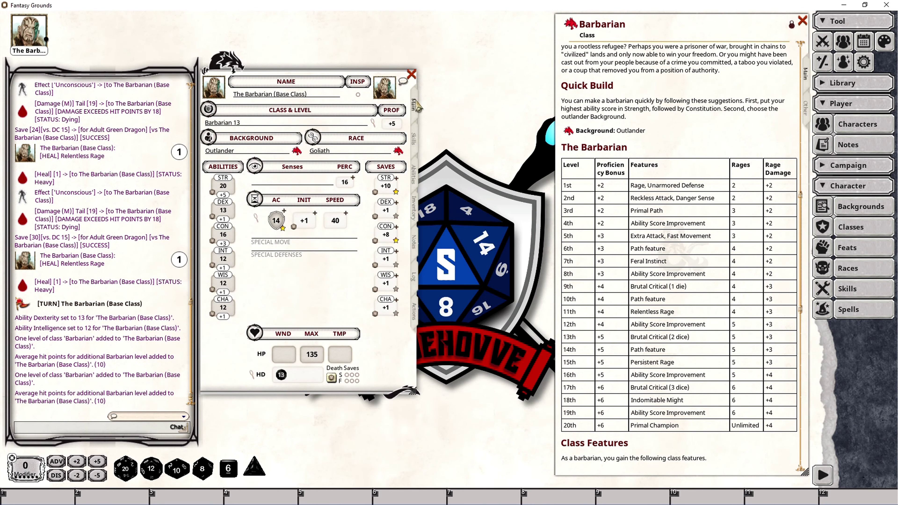
click(373, 123)
click(546, 251)
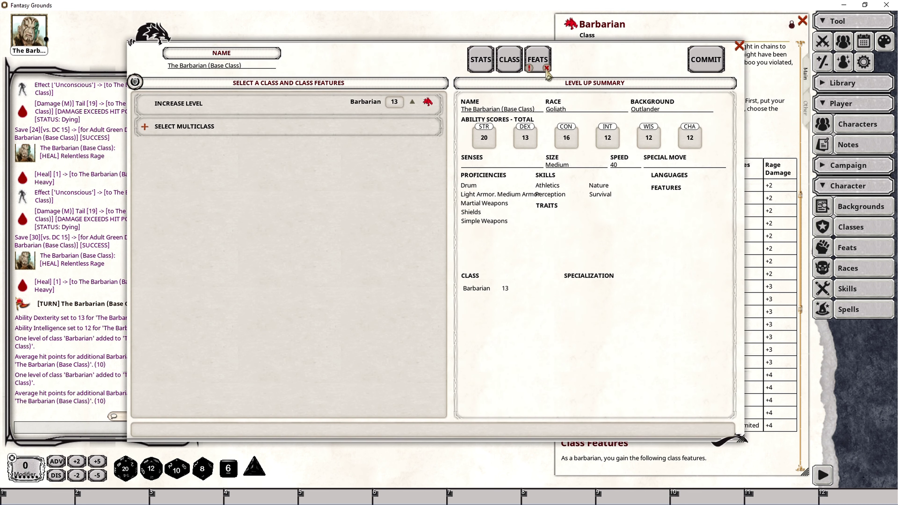
click(412, 103)
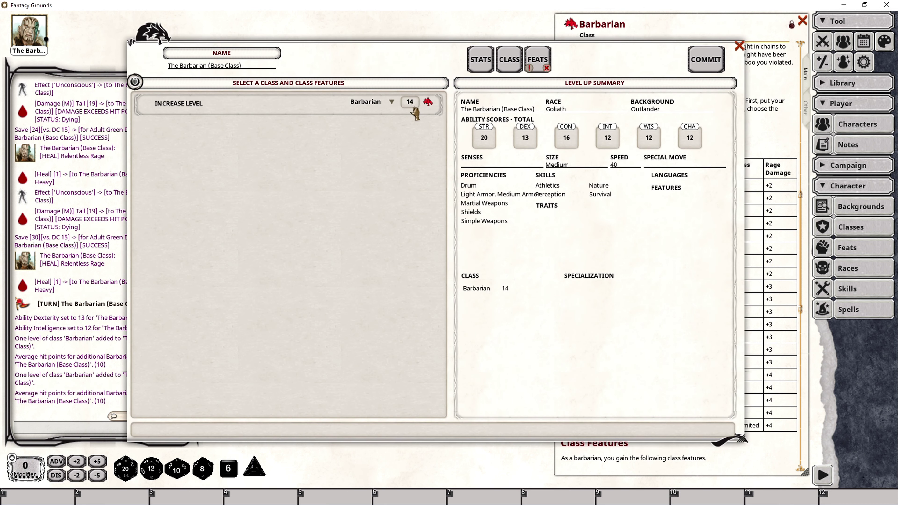
click(545, 65)
click(481, 61)
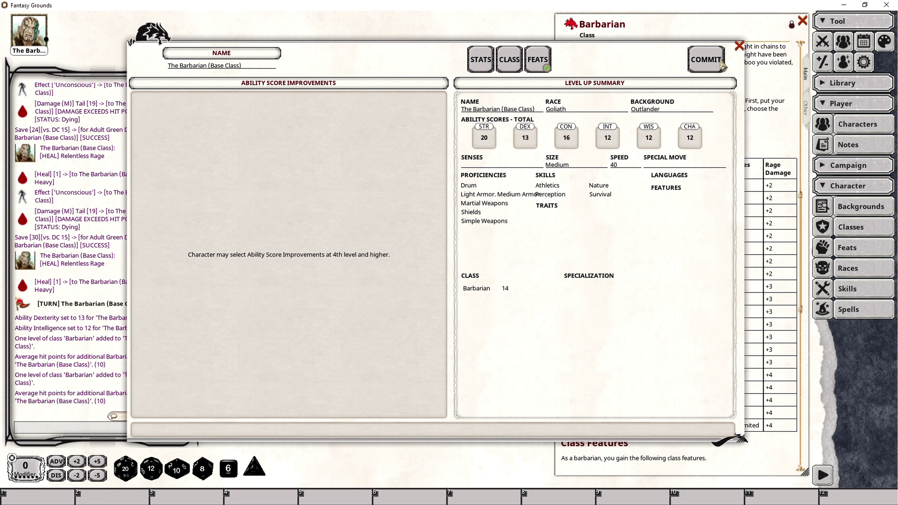
click(705, 59)
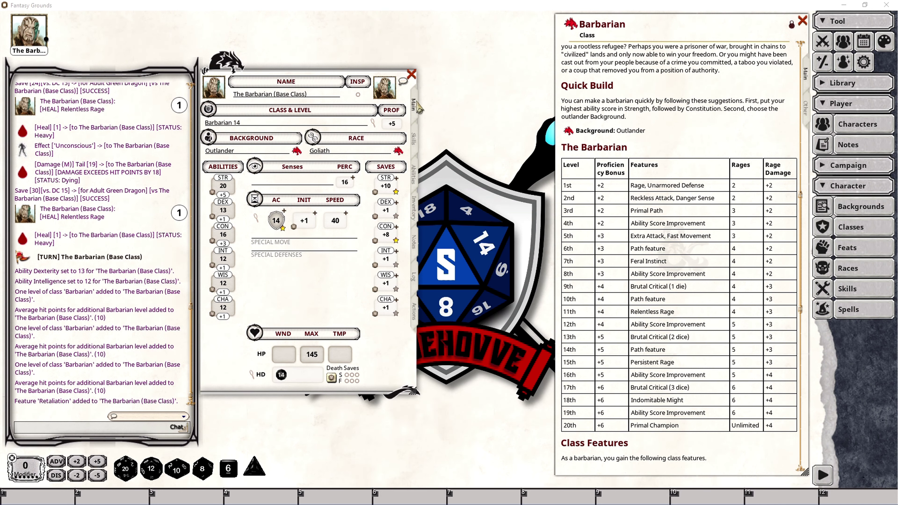
Level the Barbarian up to 15, review the ability score and feat choices, commit, and check the character's actions
click(373, 121)
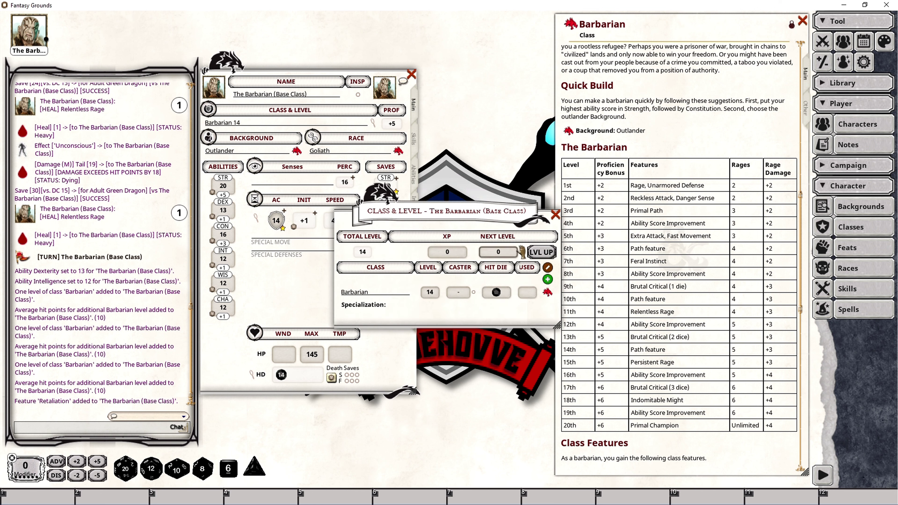
click(546, 254)
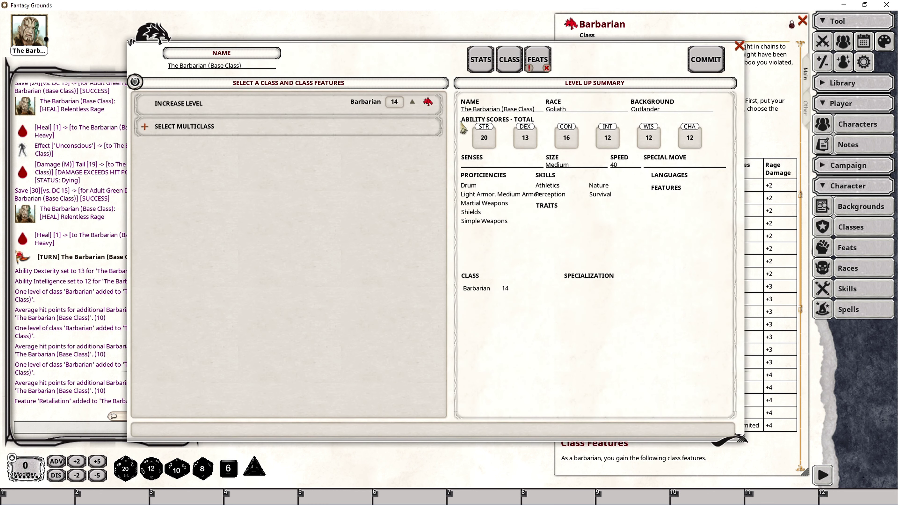
click(413, 102)
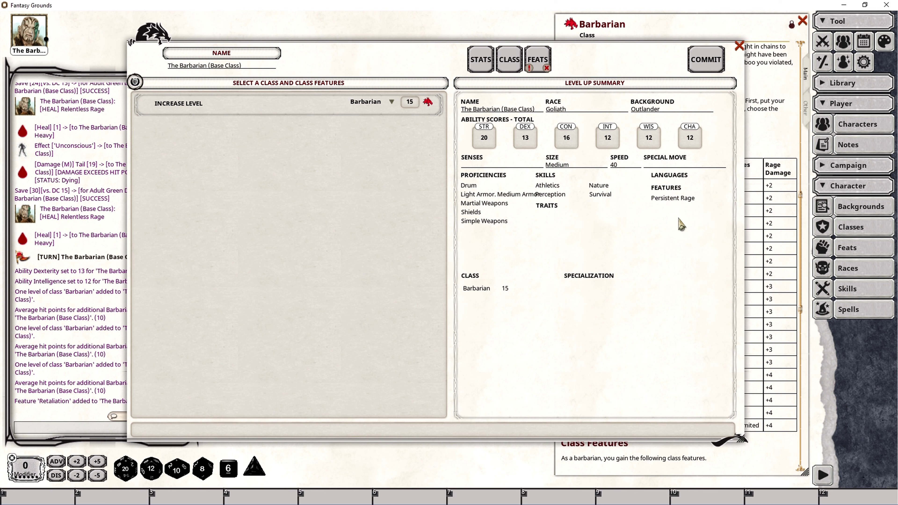
click(488, 68)
click(537, 61)
click(706, 59)
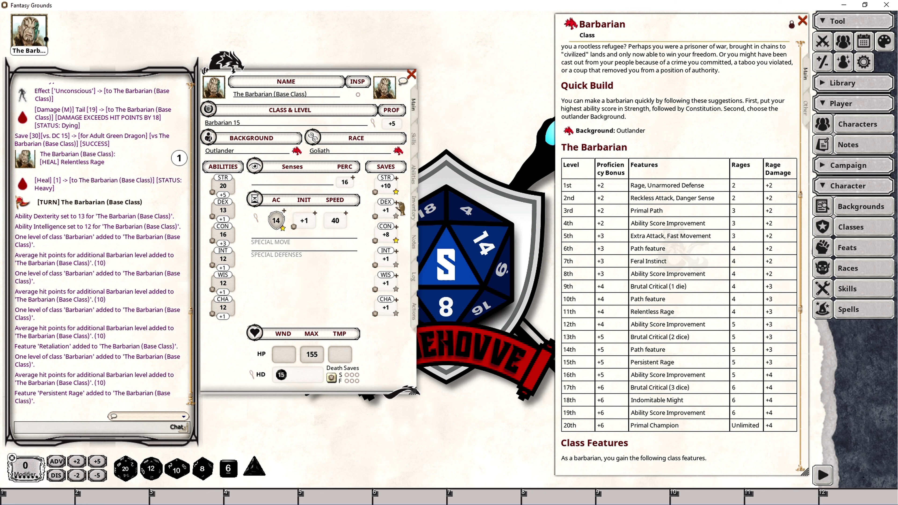
click(414, 311)
Level the Barbarian up to 16, spend the ability score improvement on raising Dexterity to 15, check feats, and commit
click(374, 126)
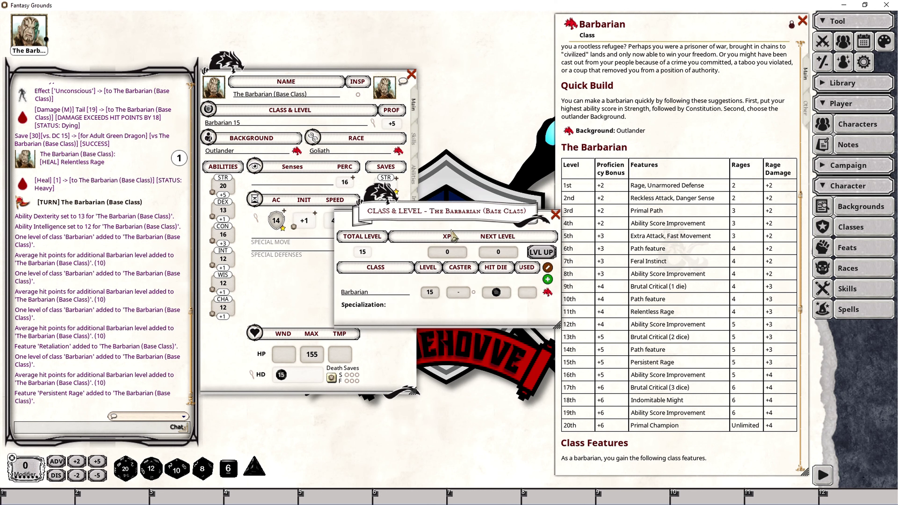
click(553, 252)
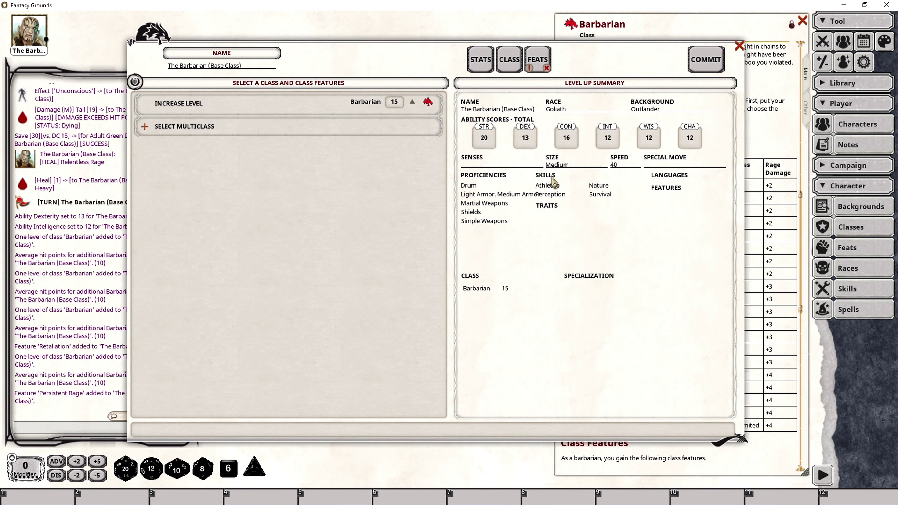
click(412, 102)
click(173, 122)
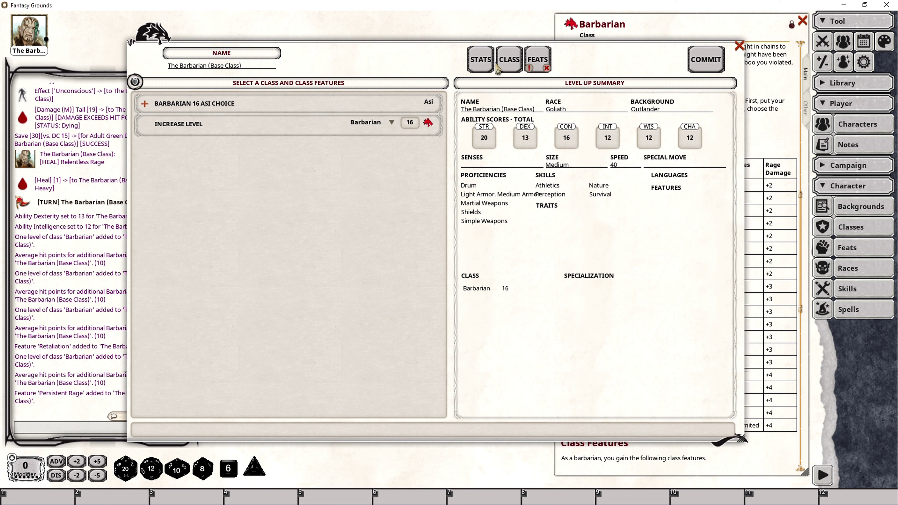
click(480, 64)
click(298, 119)
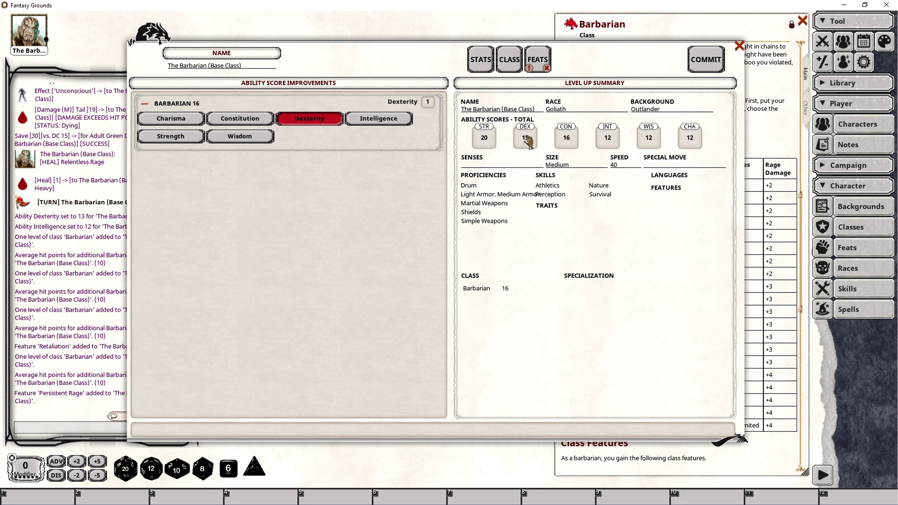
click(532, 59)
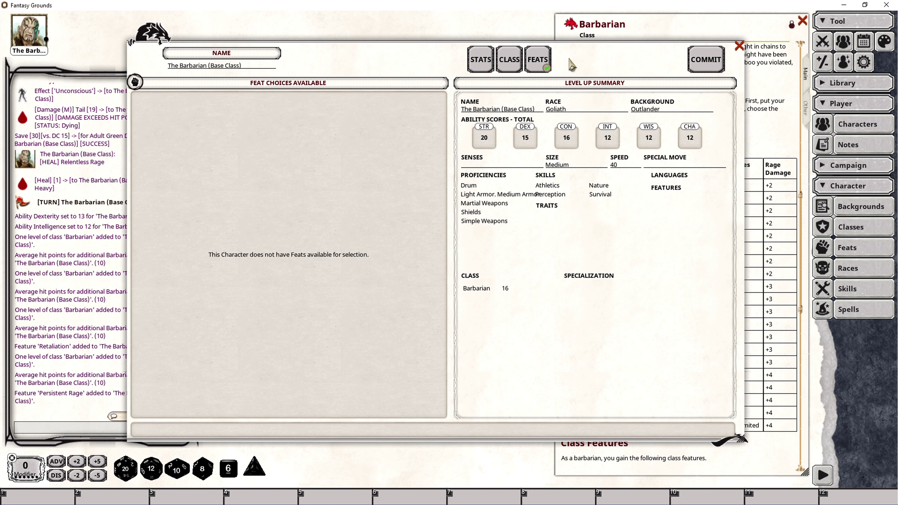
click(709, 61)
Set the Rage effect's melee damage to 4, recheck its settings, and collapse the Rage entry
click(413, 311)
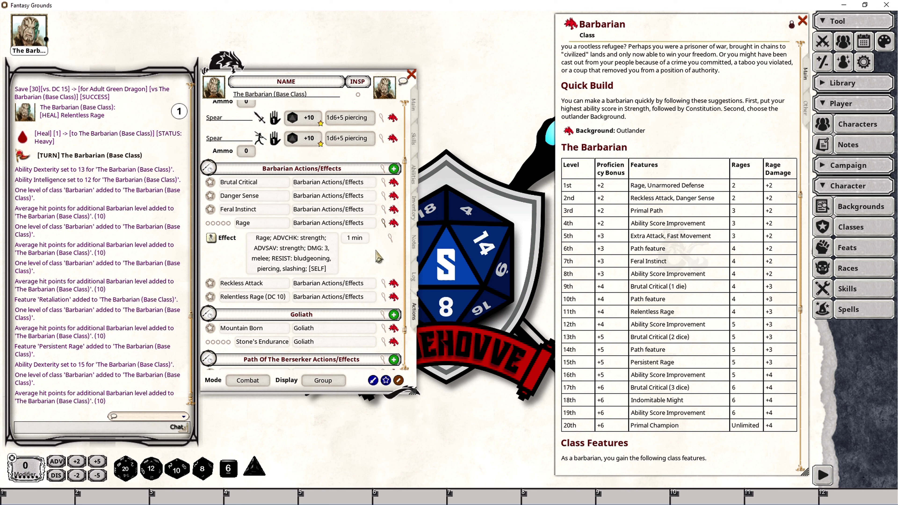
click(390, 238)
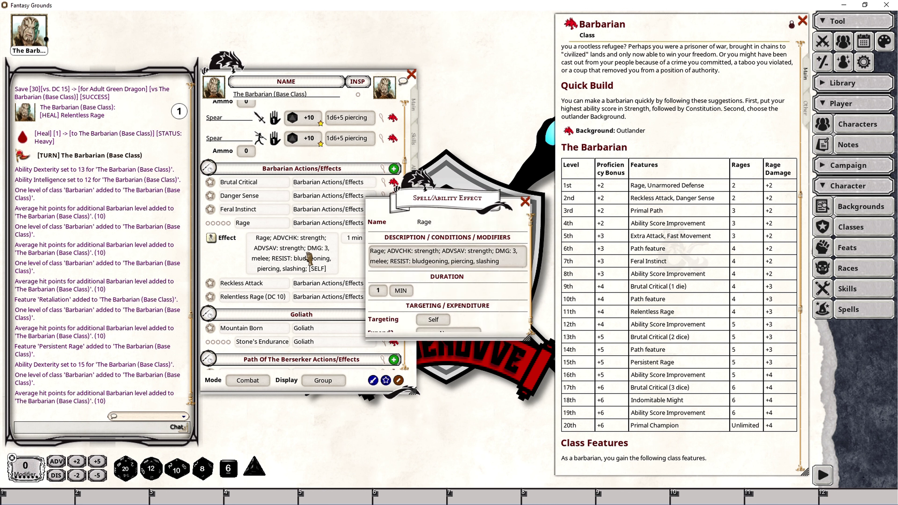
click(515, 254)
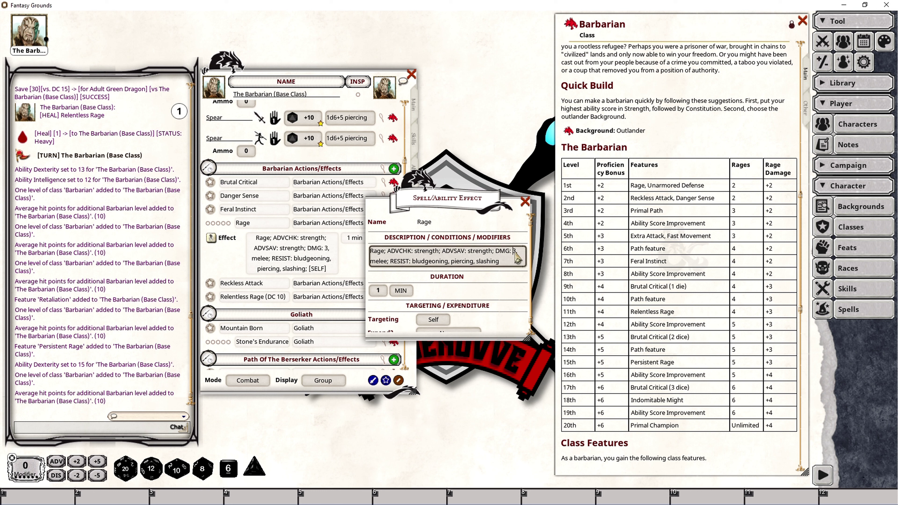
key(BackSpace)
text(4)
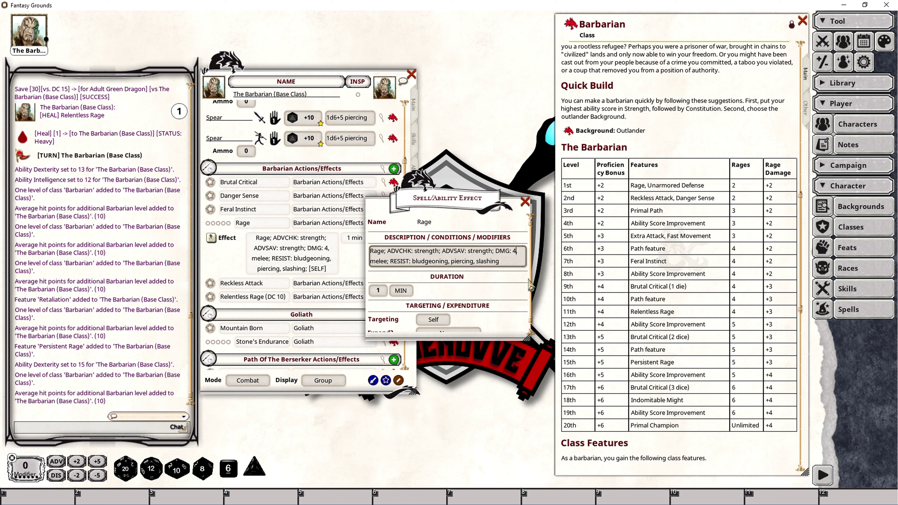
click(525, 201)
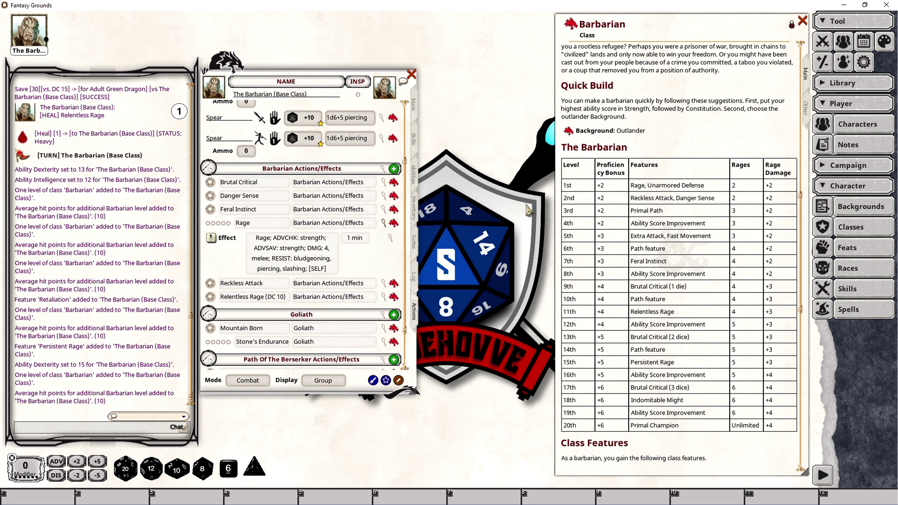
click(390, 236)
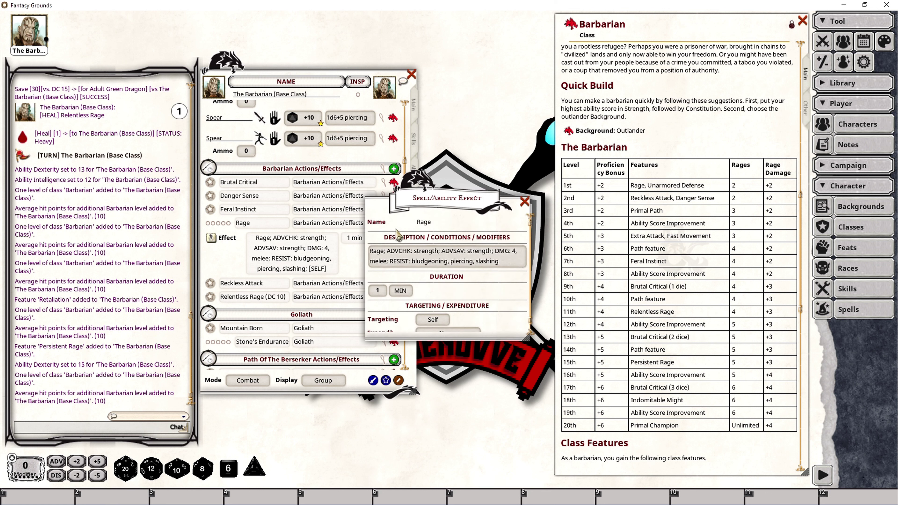
click(525, 202)
click(385, 224)
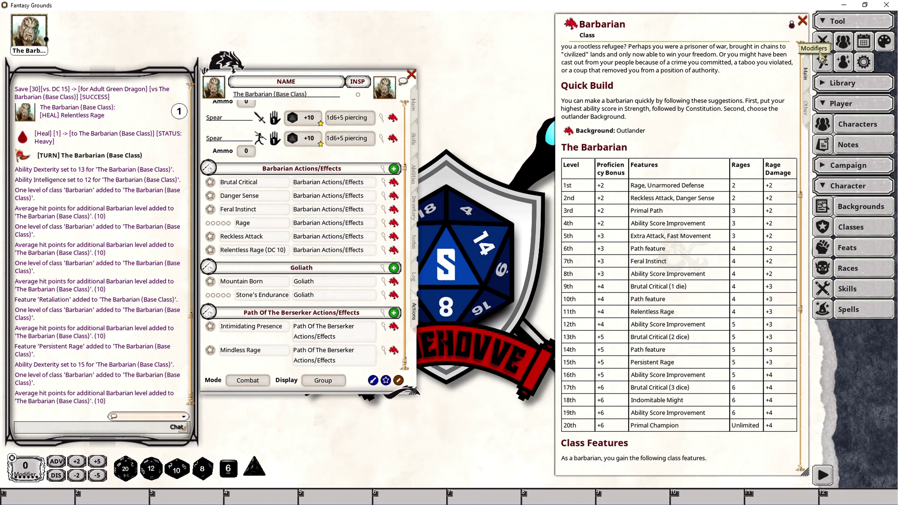
Examine how the character's armor class is calculated, including its Dexterity and Constitution bonuses
click(822, 41)
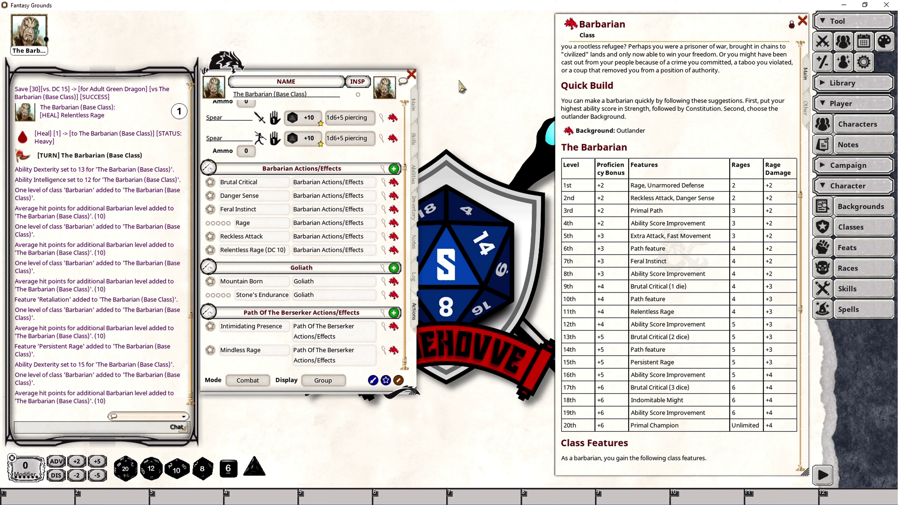
click(416, 106)
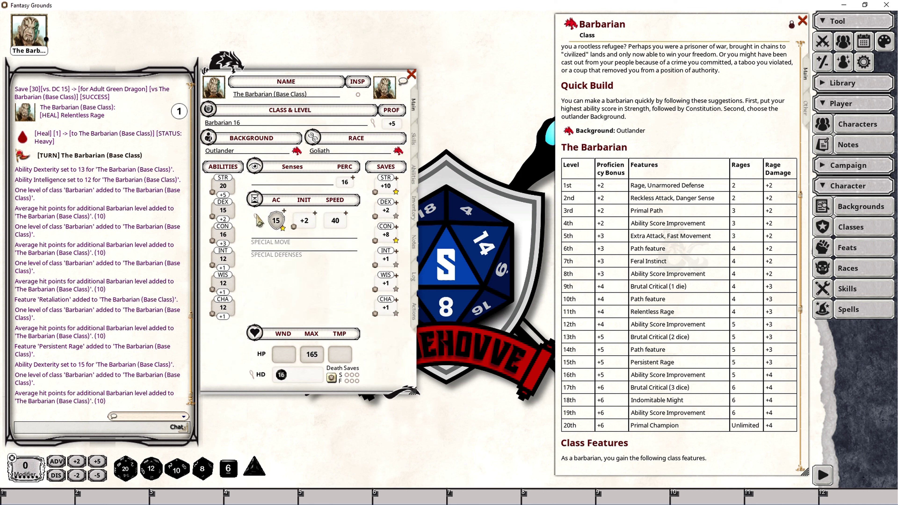
click(281, 205)
drag(476, 337, 473, 304)
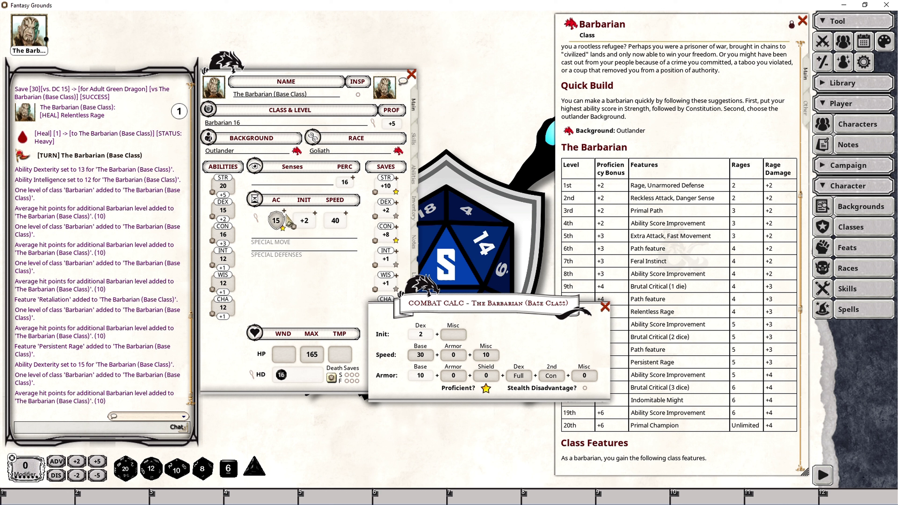
click(605, 306)
Level the Barbarian up to 17, checking the class table, feats and ability score choices before committing
scroll(622, 319, down, 3)
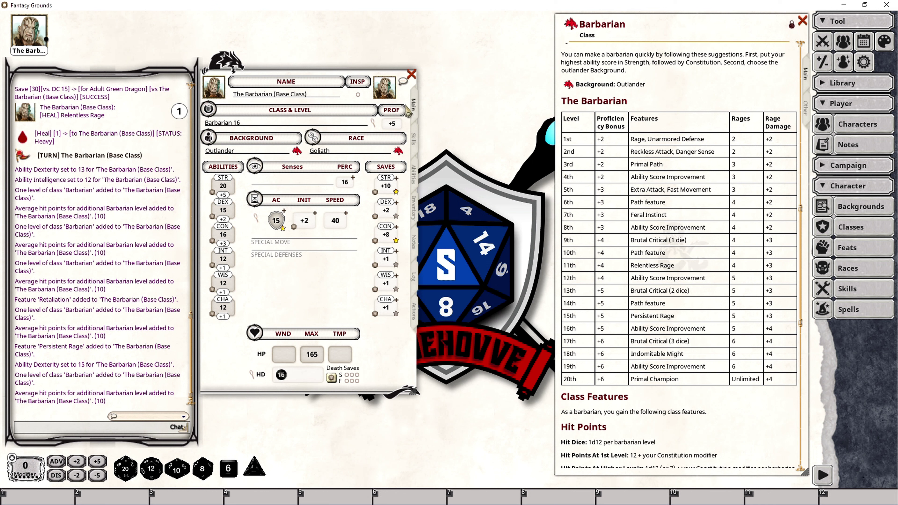
click(373, 123)
click(540, 252)
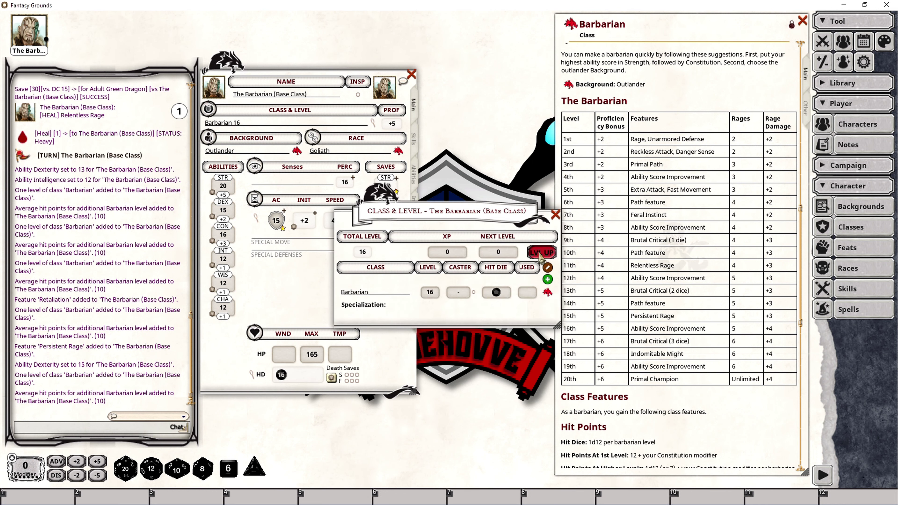
click(413, 102)
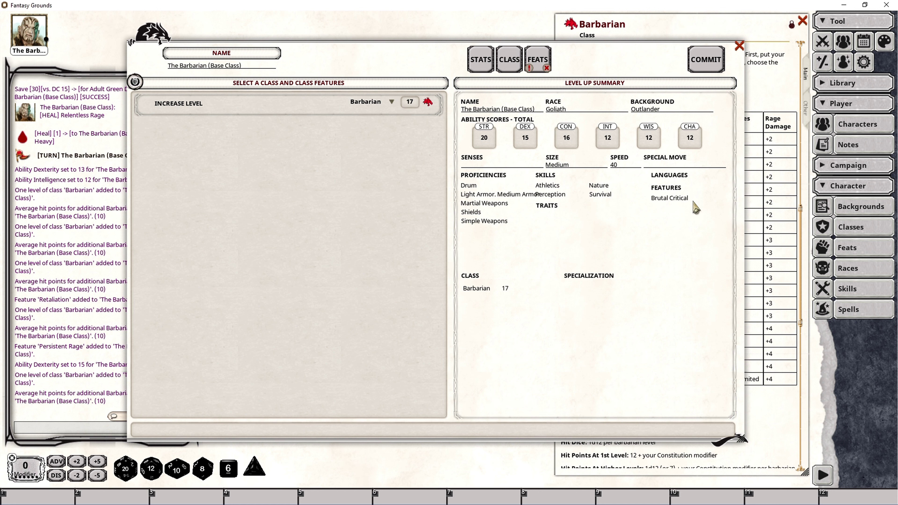
click(547, 63)
click(490, 62)
click(712, 61)
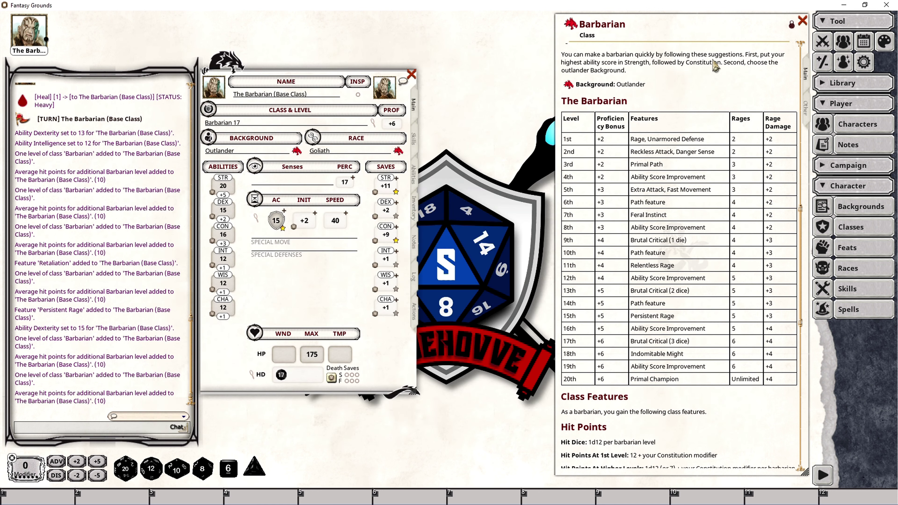
Change the Brutal Critical effect's damage to 3d8 so it reads "Brutal Critical; DMG: 3d8, melee, critical"
click(414, 313)
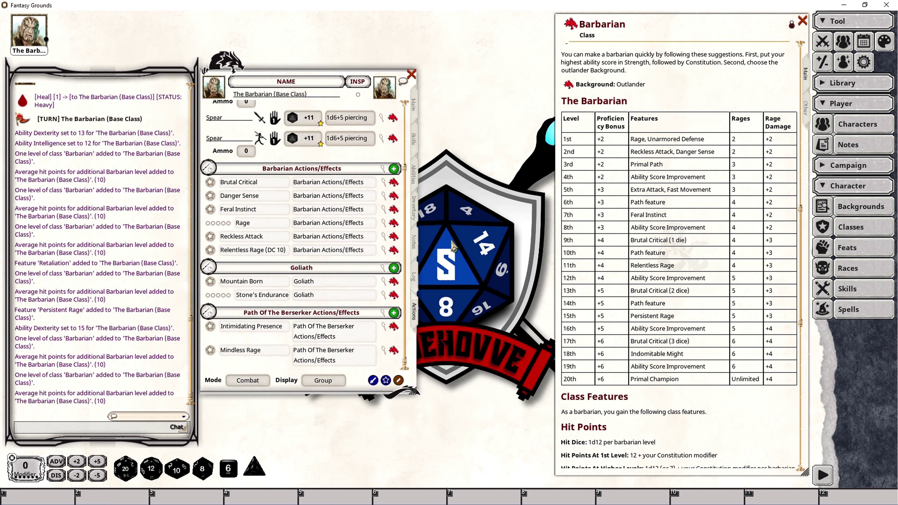
click(383, 182)
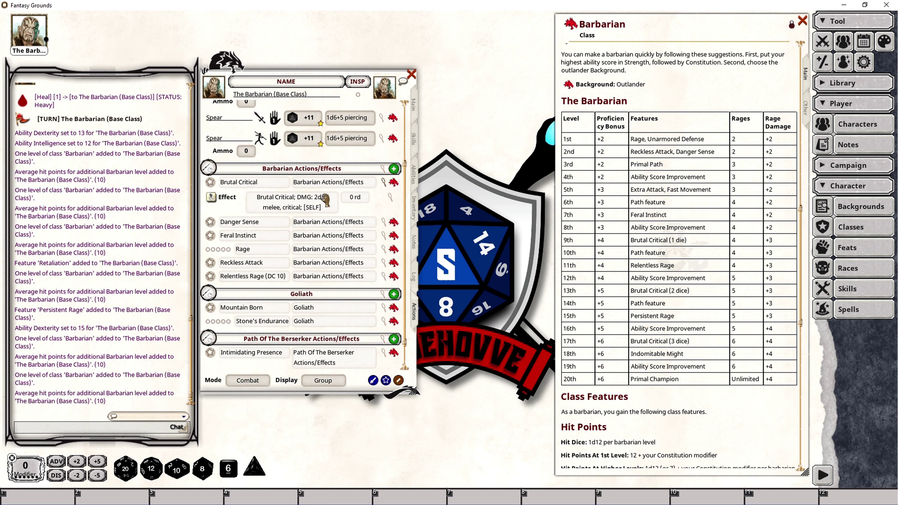
click(390, 197)
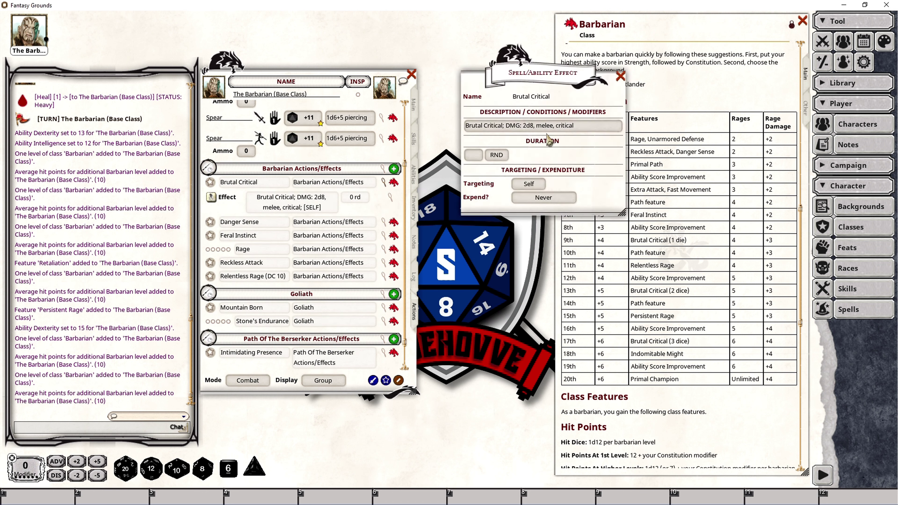
click(527, 126)
key(BackSpace)
text(3)
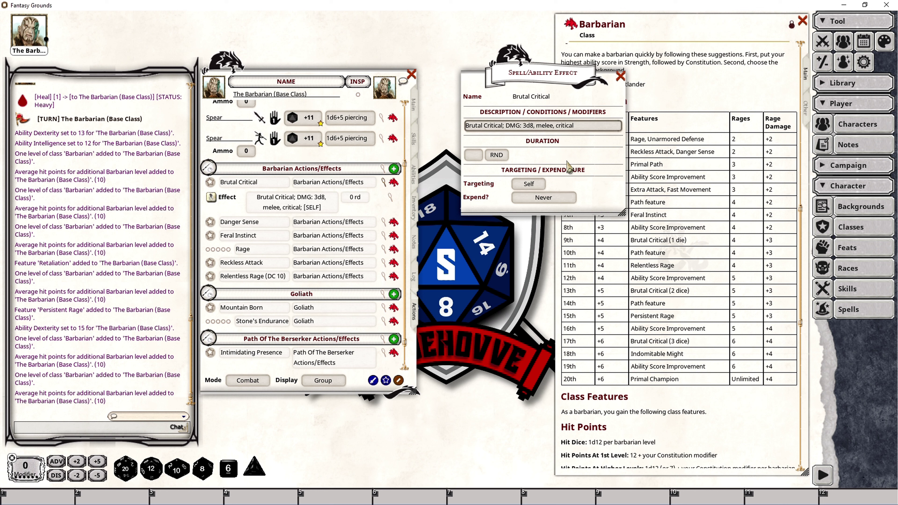
click(620, 76)
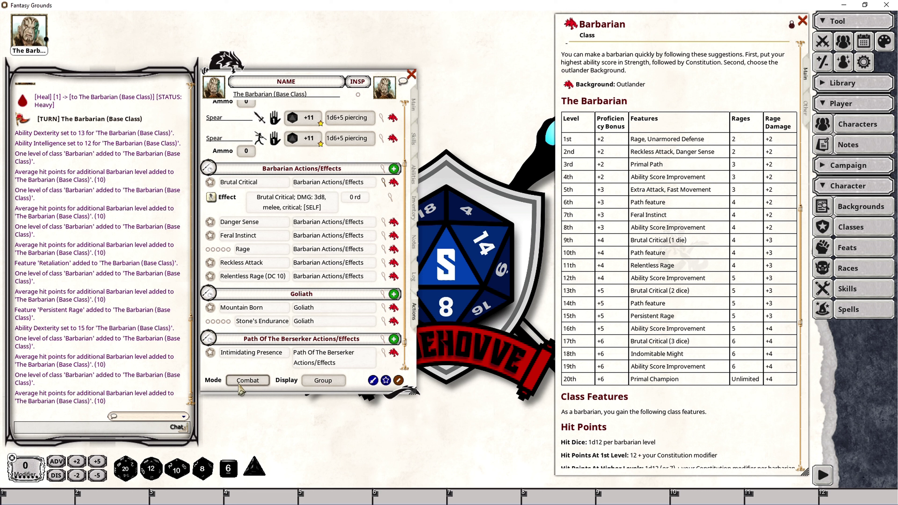
Set Rage to 6 daily uses in Preparation mode and return to Combat mode
click(245, 380)
click(213, 313)
text(6)
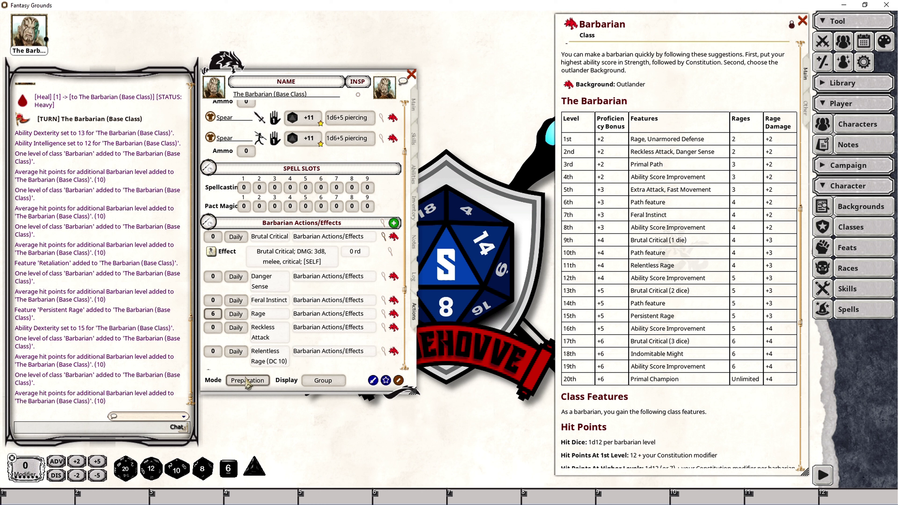
click(247, 381)
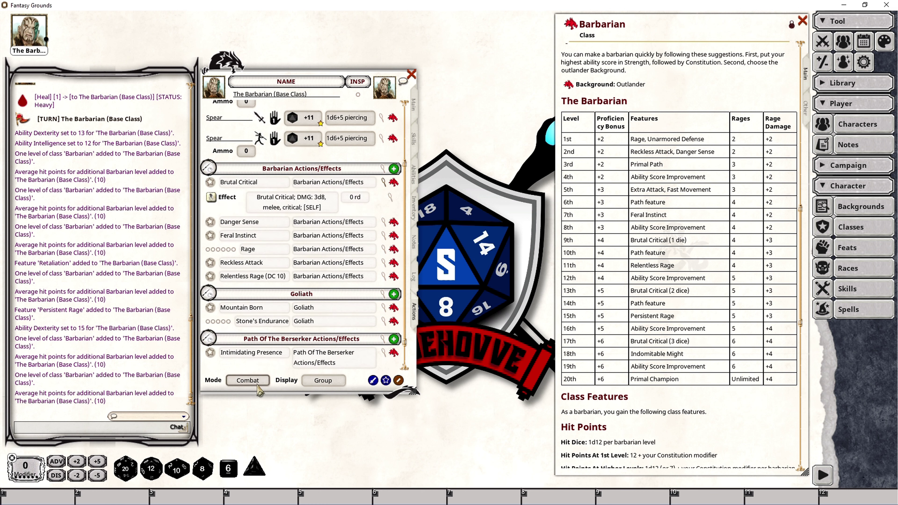
Set Stone's Endurance to 6 daily uses in Preparation mode
scroll(256, 313, down, 2)
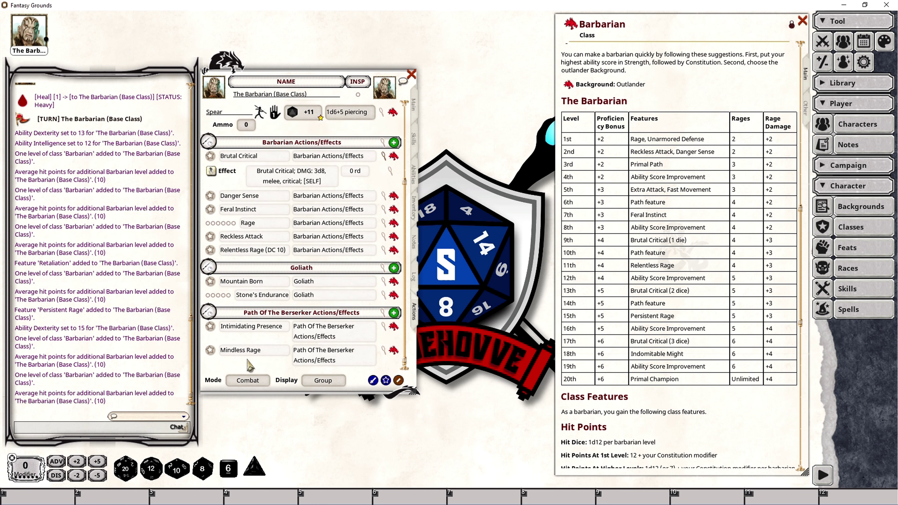
click(248, 380)
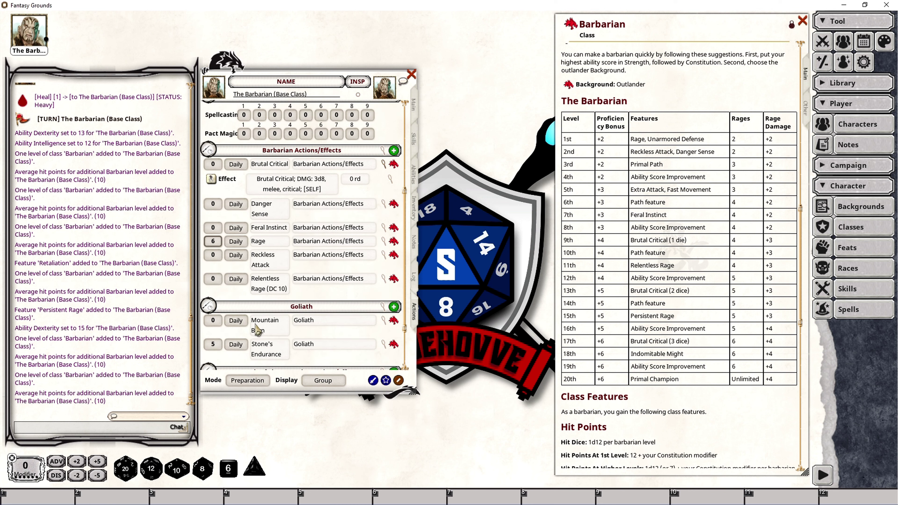
click(213, 299)
text(5)
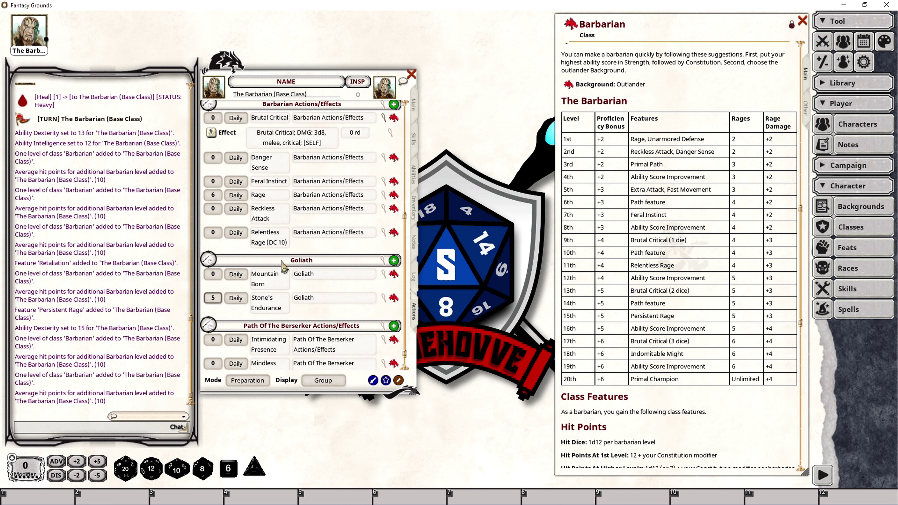
Level the Barbarian up to 18, checking the ability score and feat choices before committing
click(413, 104)
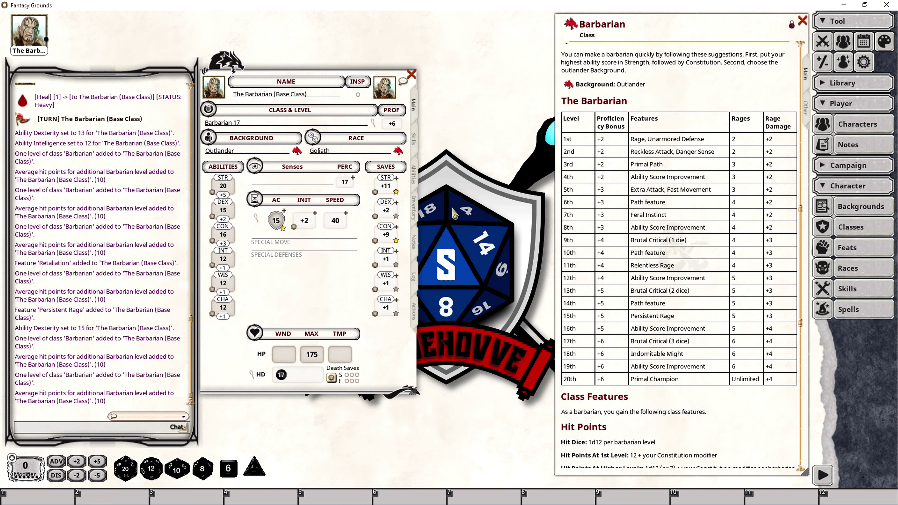
click(374, 123)
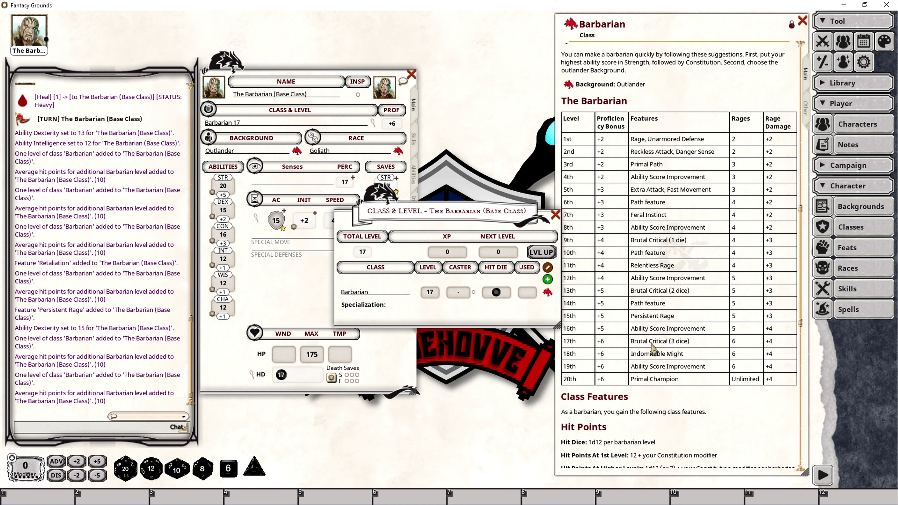
click(541, 252)
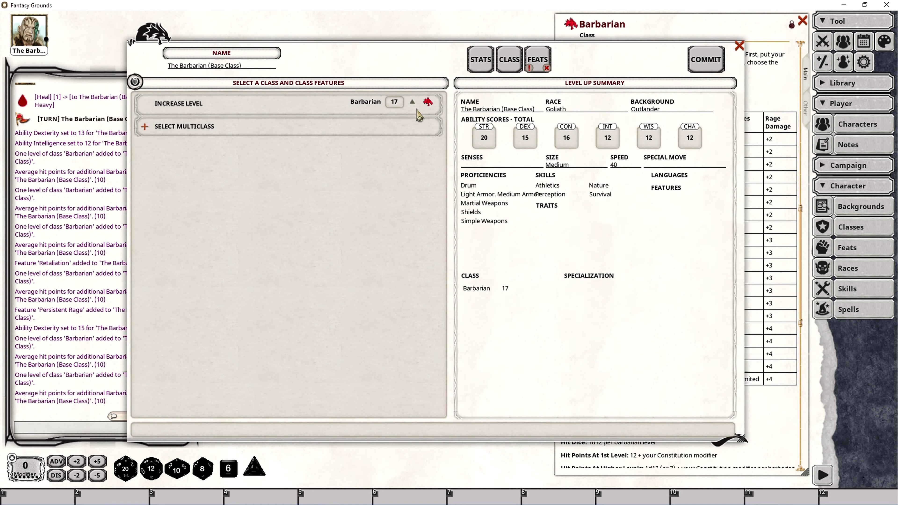
click(411, 103)
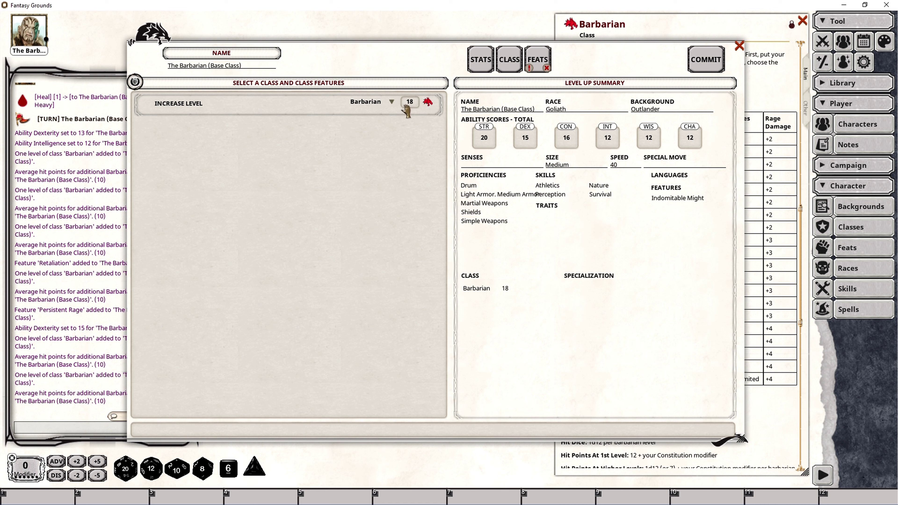
click(488, 60)
click(543, 58)
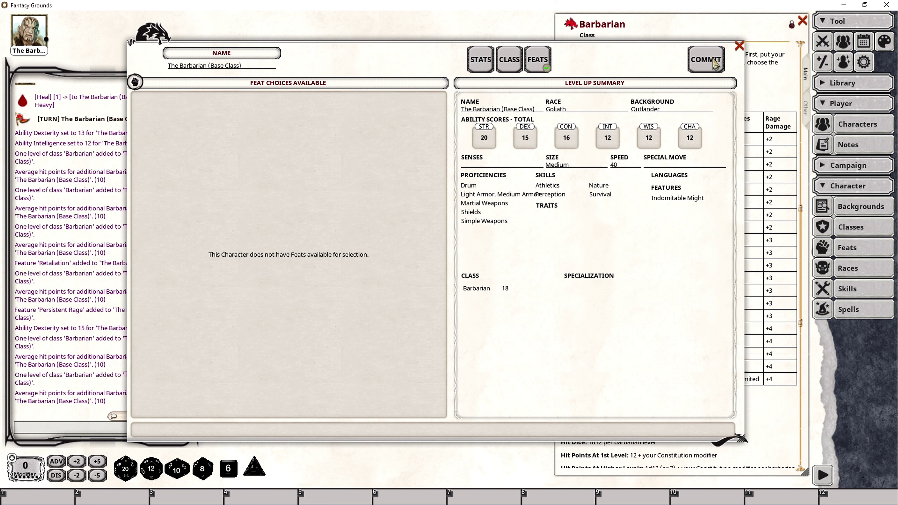
click(705, 60)
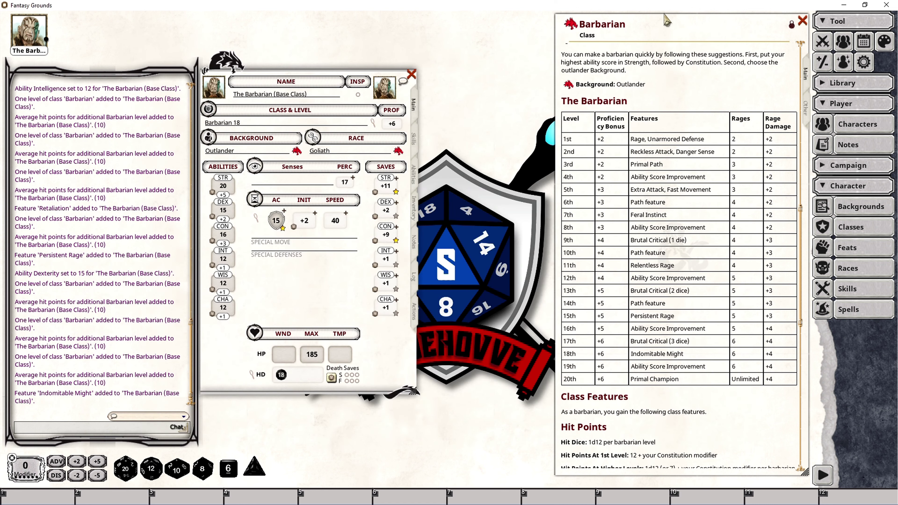
Check the character's actions and read the description of the Indomitable Might feature
click(416, 316)
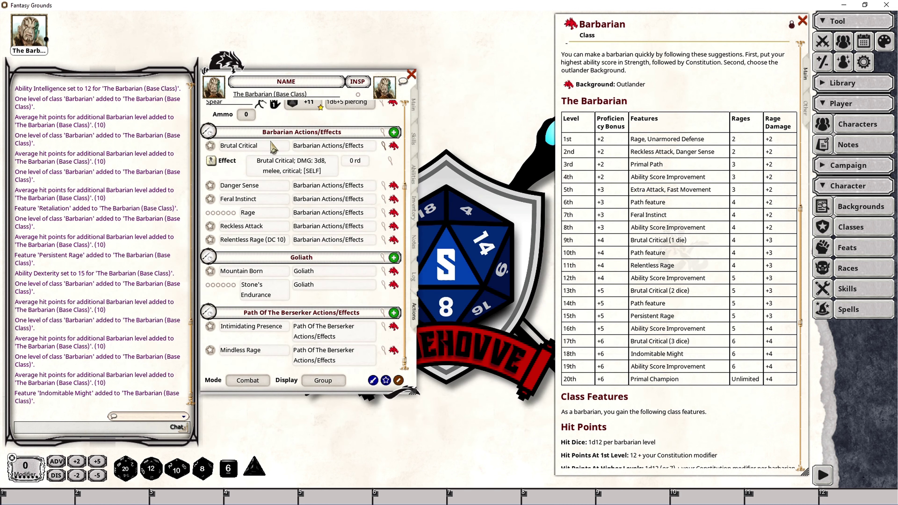
click(418, 179)
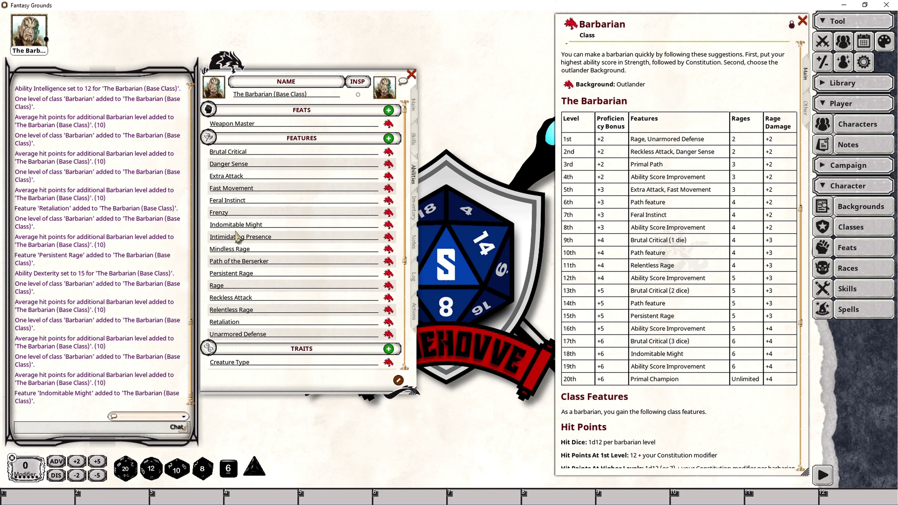
click(388, 224)
drag(426, 182, 498, 75)
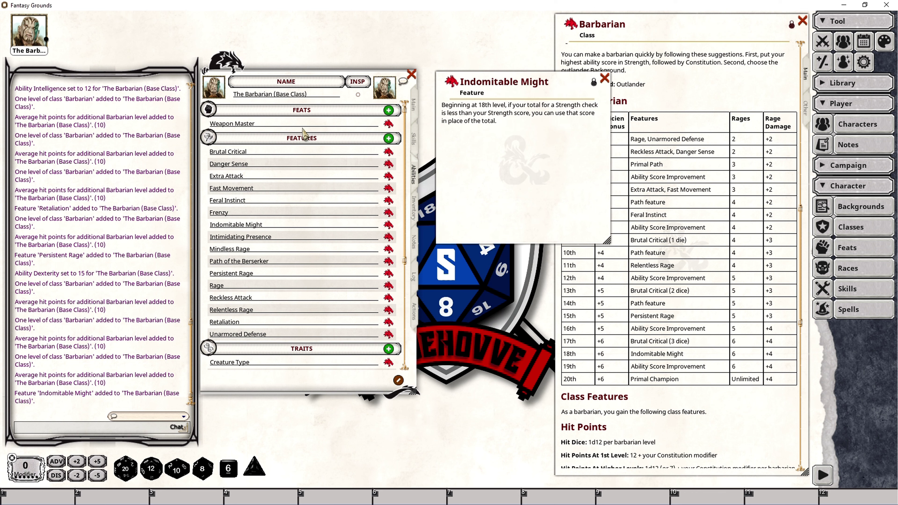
Level the Barbarian up to 19, choosing the ability score improvement and raising Dexterity to 17, and commit
click(414, 105)
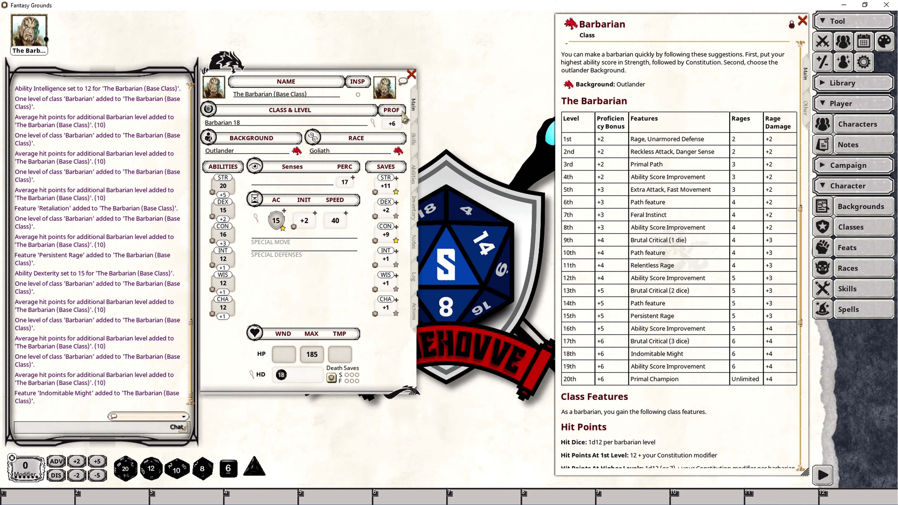
click(374, 125)
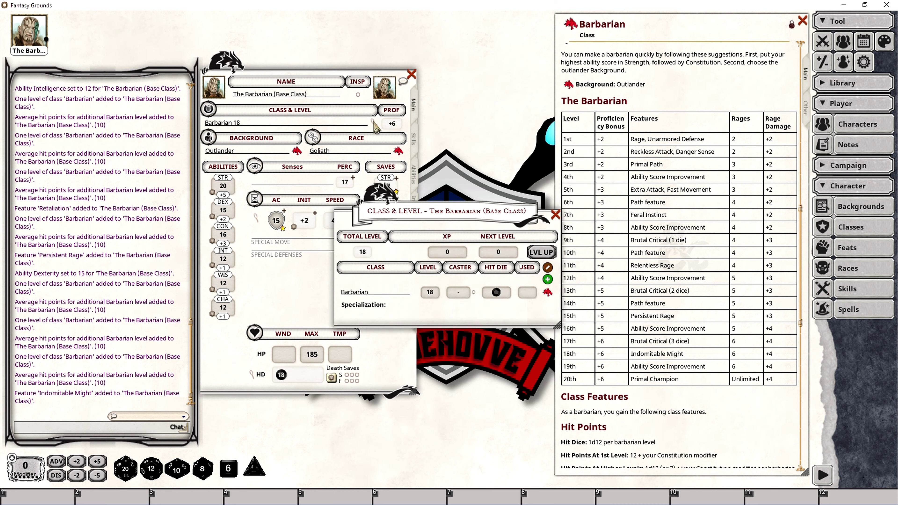
click(540, 253)
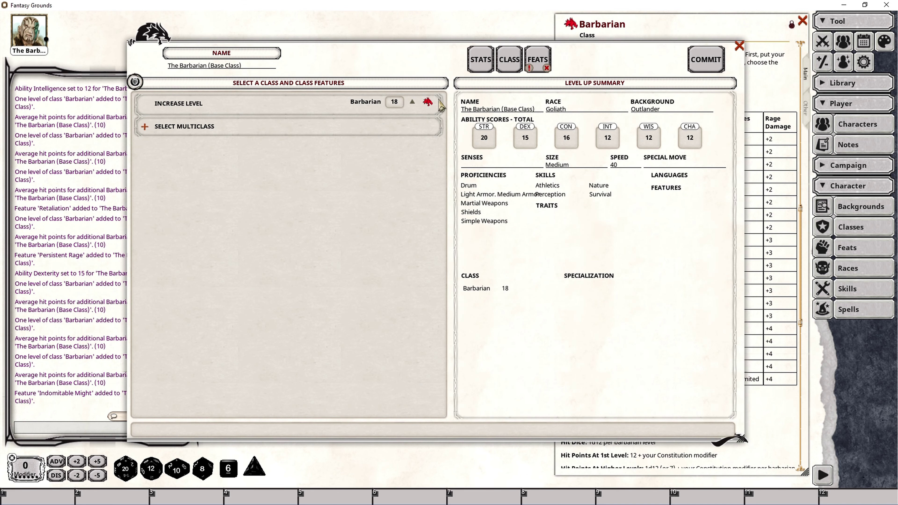
click(413, 103)
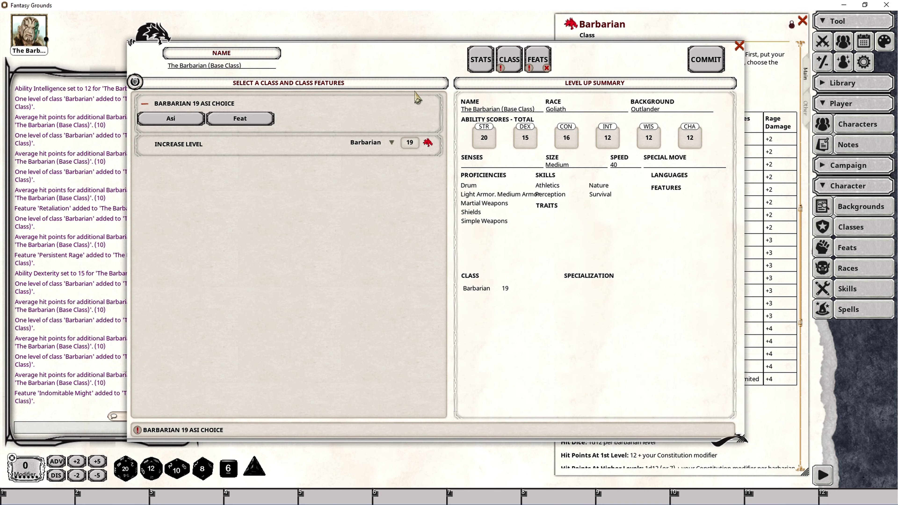
click(170, 117)
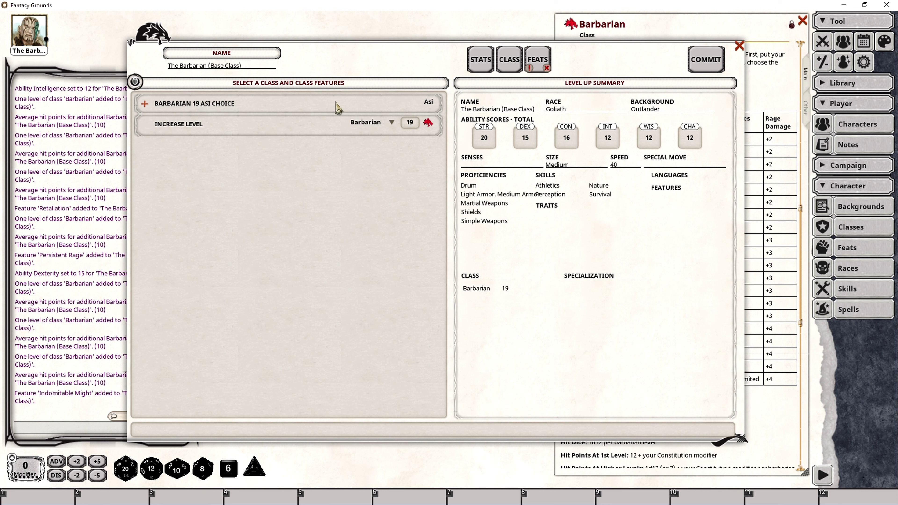
click(478, 59)
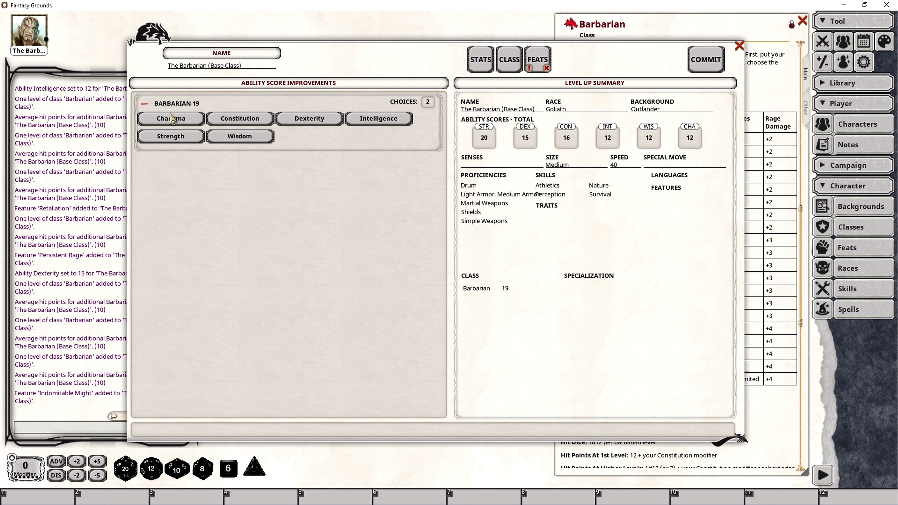
click(320, 120)
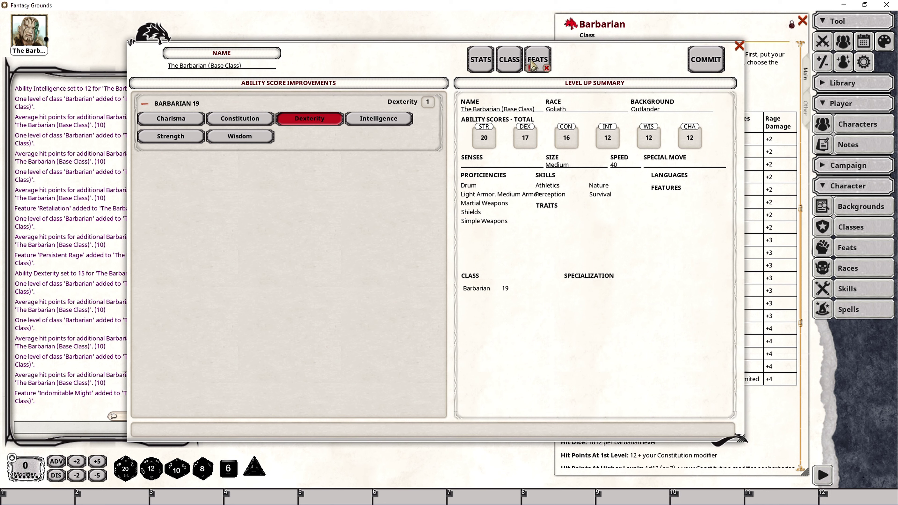
click(540, 59)
click(717, 55)
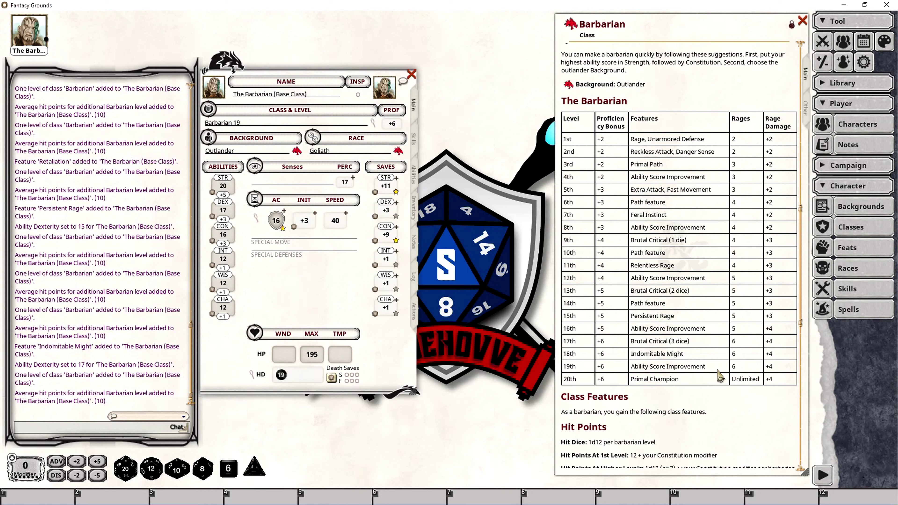
Review the character's weapons and the Barbarian, Goliath and Path of the Berserker actions
click(416, 307)
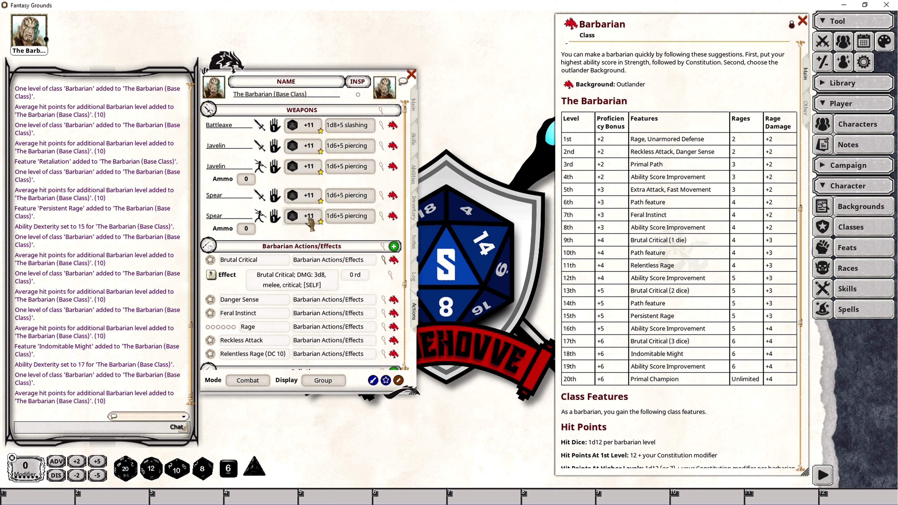
click(414, 104)
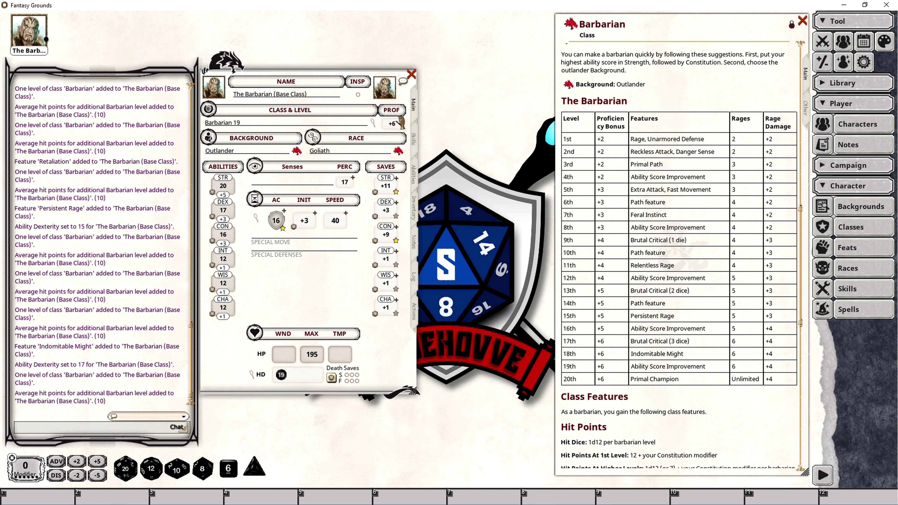
click(414, 314)
scroll(341, 340, down, 5)
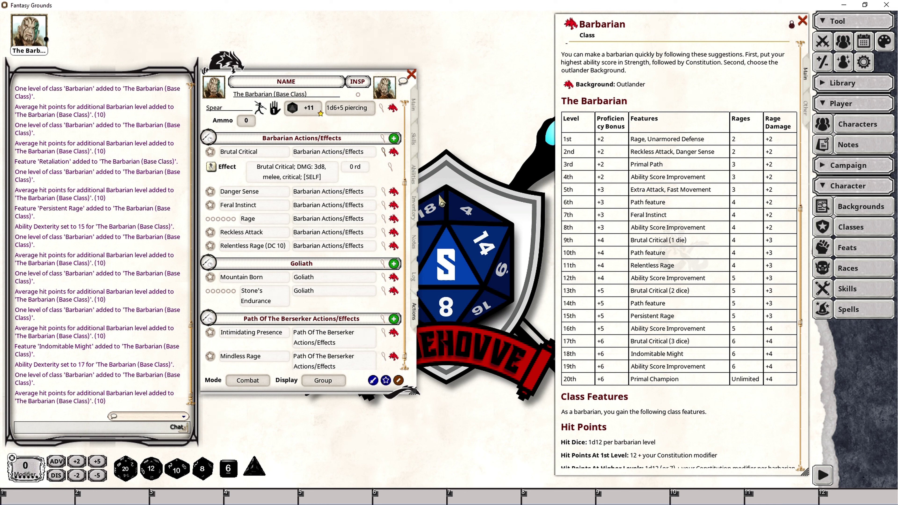
Level the Barbarian up to 20, checking the feat choices before committing
click(414, 107)
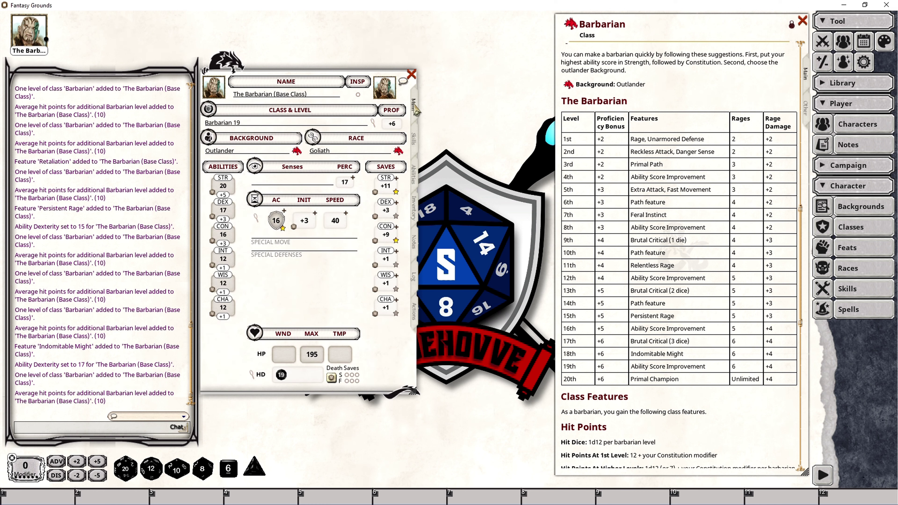
click(374, 124)
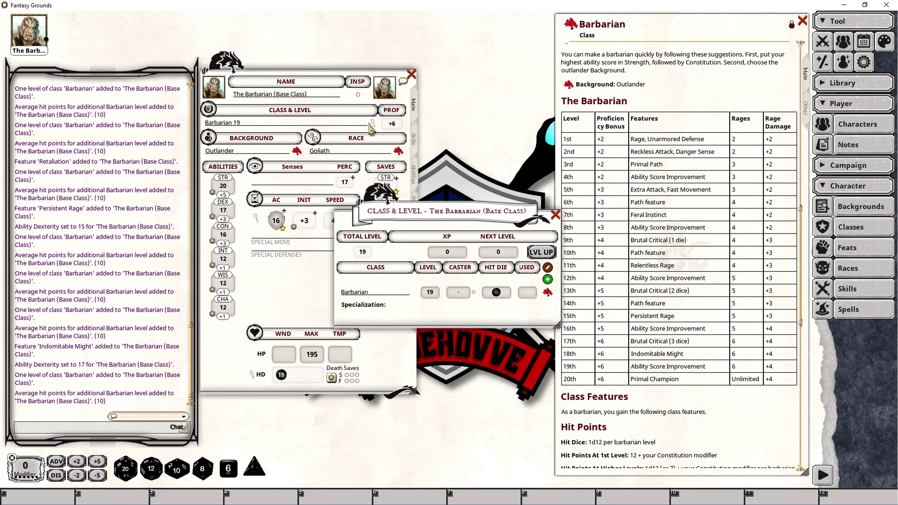
click(541, 253)
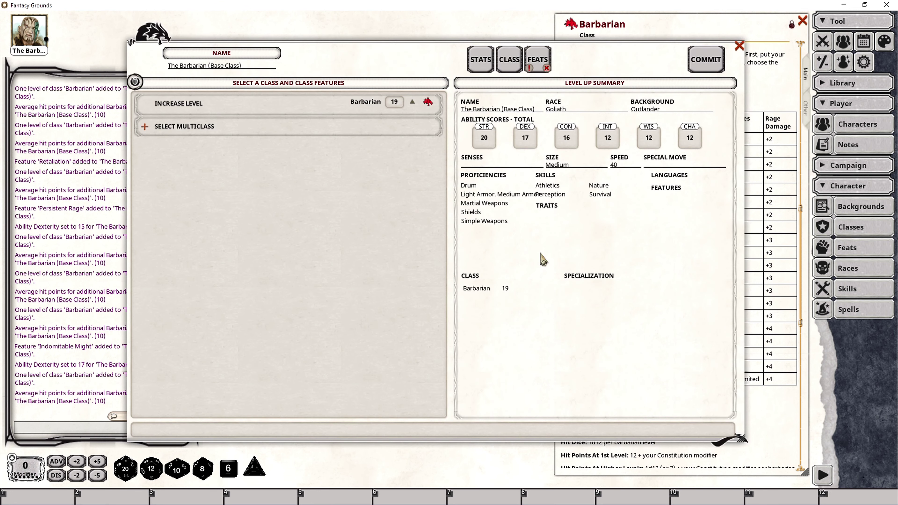
click(412, 104)
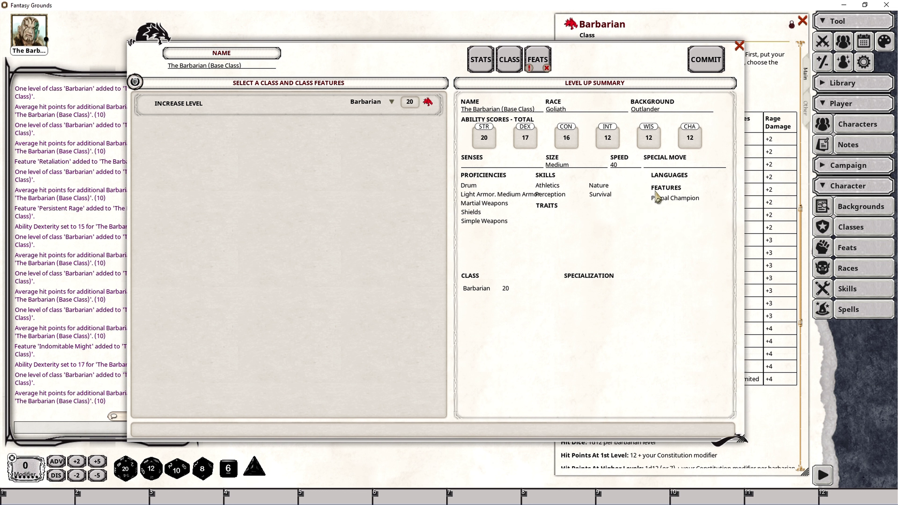
click(538, 56)
click(542, 61)
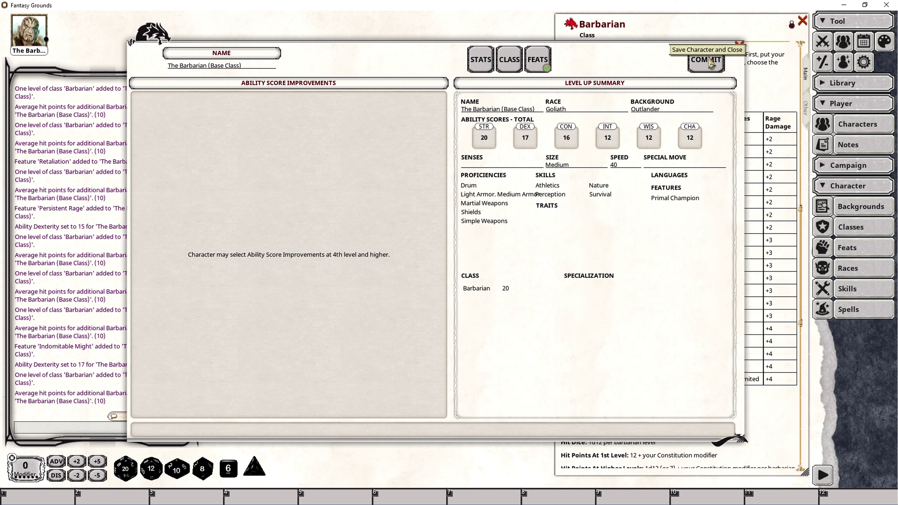
click(711, 64)
Read the description of the Primal Champion feature among the character's abilities
click(417, 172)
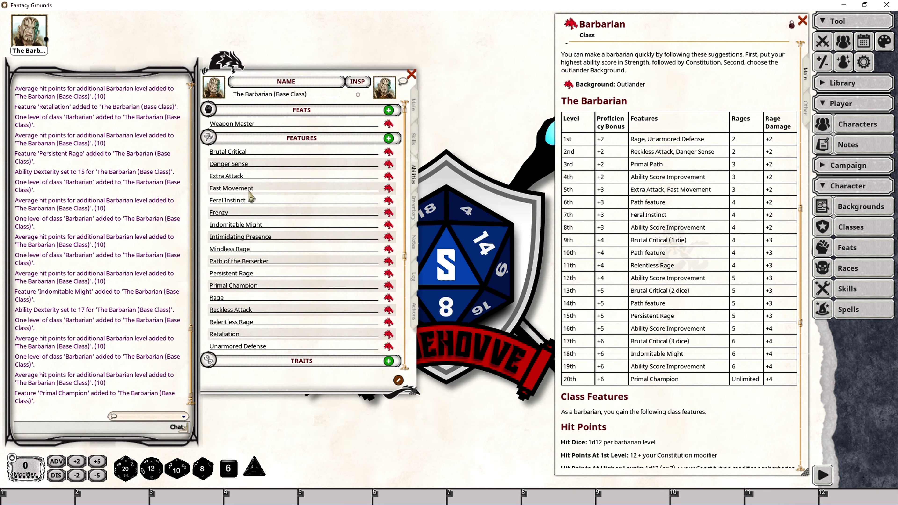
click(388, 286)
drag(442, 176, 518, 75)
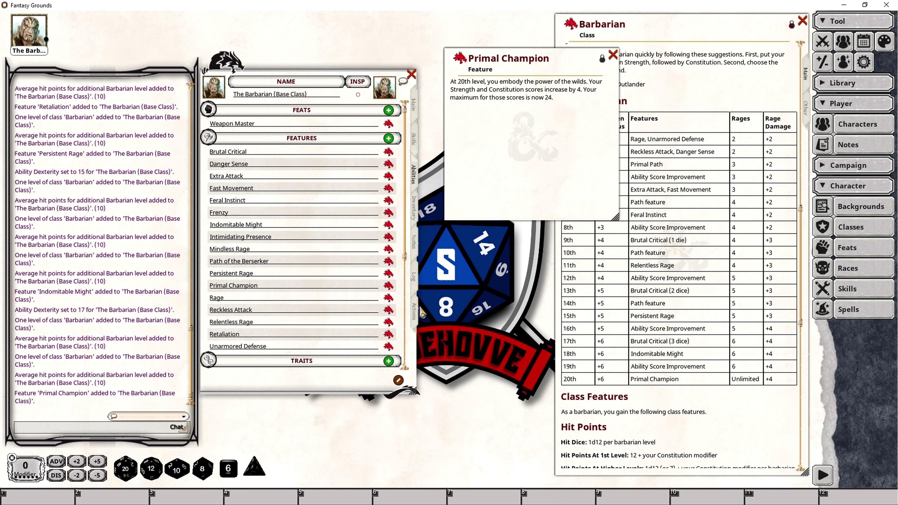
Apply Primal Champion by setting Strength to 24 and Constitution to 20, and raise maximum hit points to 245
click(414, 106)
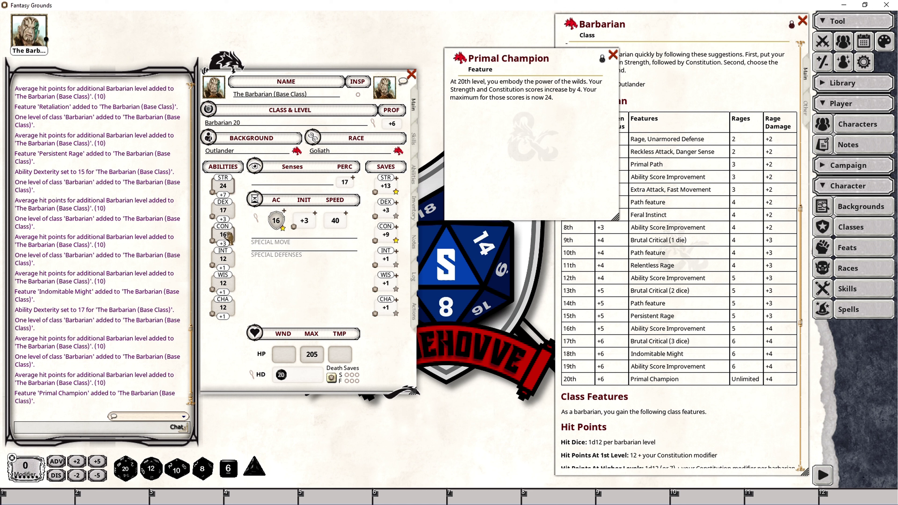
scroll(228, 236, up, 4)
scroll(232, 242, down, 4)
scroll(232, 242, down, 14)
scroll(232, 242, up, 18)
scroll(316, 355, up, 20)
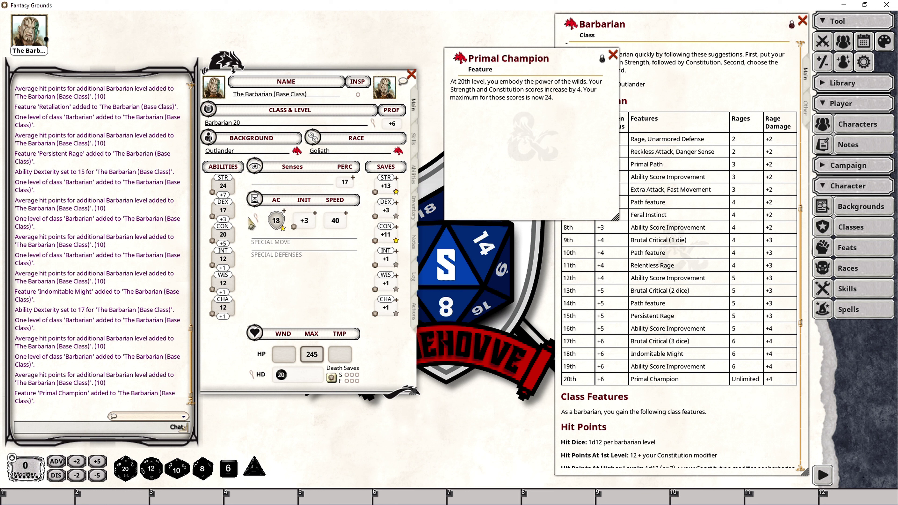
Examine how armor class is calculated from Dexterity and Constitution, and close the Primal Champion description
click(255, 218)
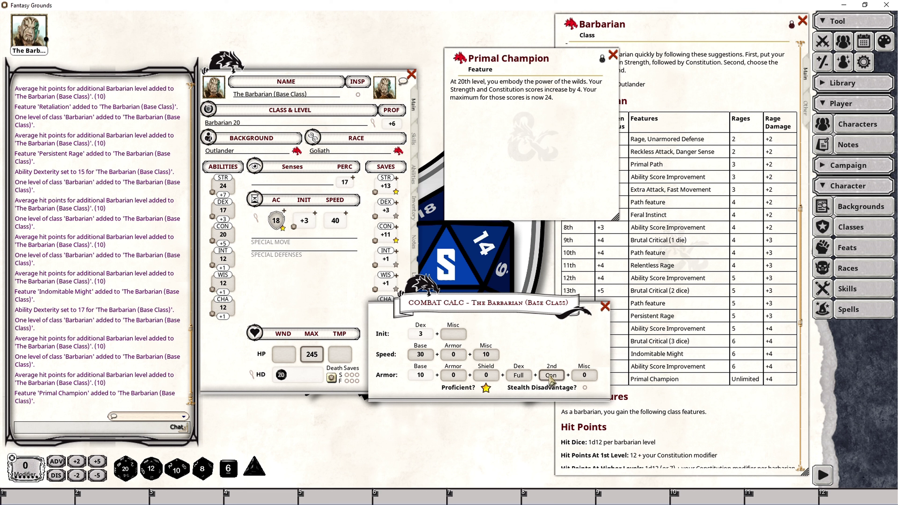
click(605, 307)
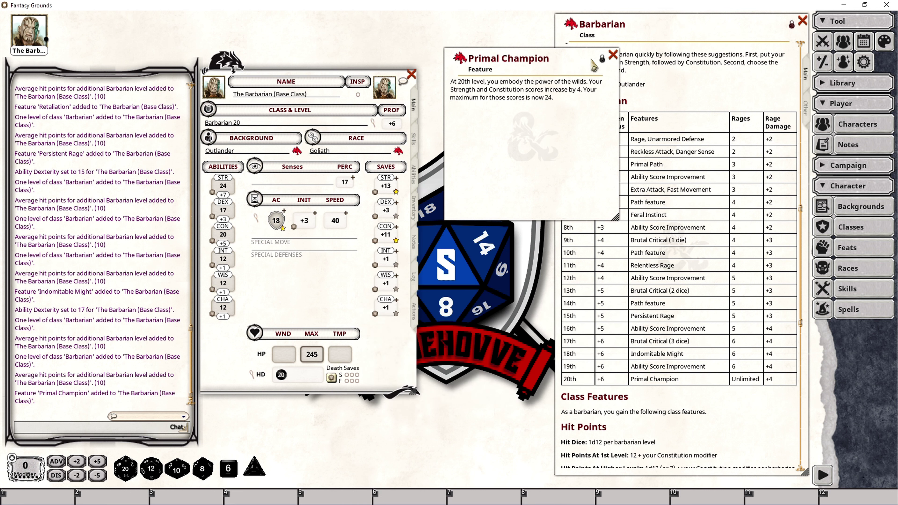
click(613, 55)
Set Rage to 0 daily uses in Preparation mode, return to Combat mode and post Rage to the chat
click(414, 311)
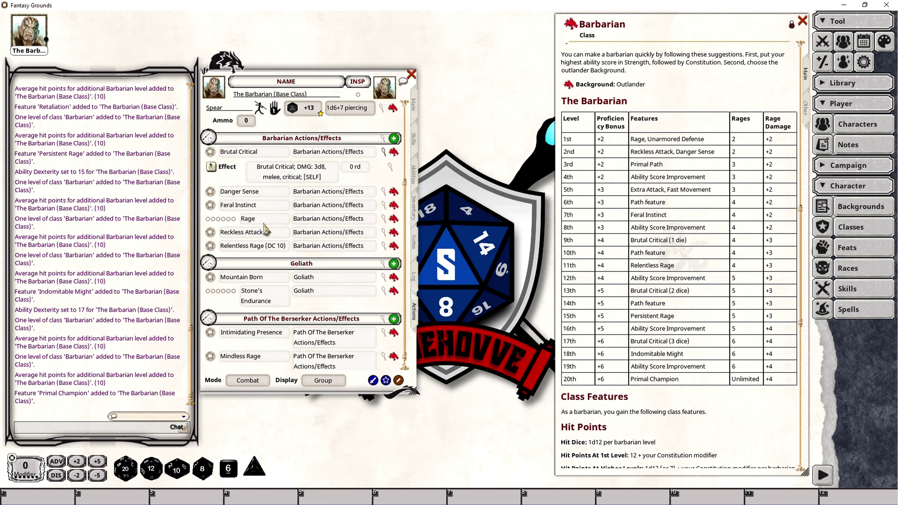
click(248, 382)
click(248, 381)
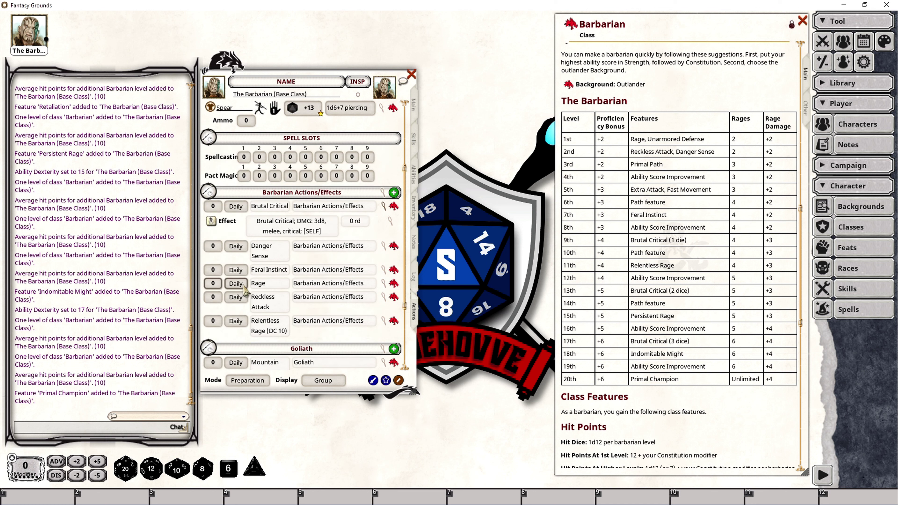
click(250, 381)
drag(211, 220, 141, 311)
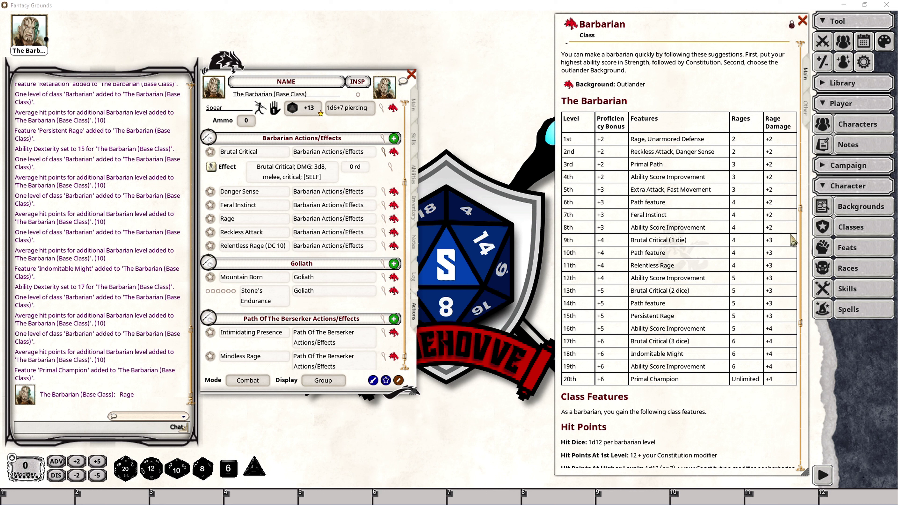
Look through the Barbarian class description down to its features and primal paths
drag(801, 252, 794, 400)
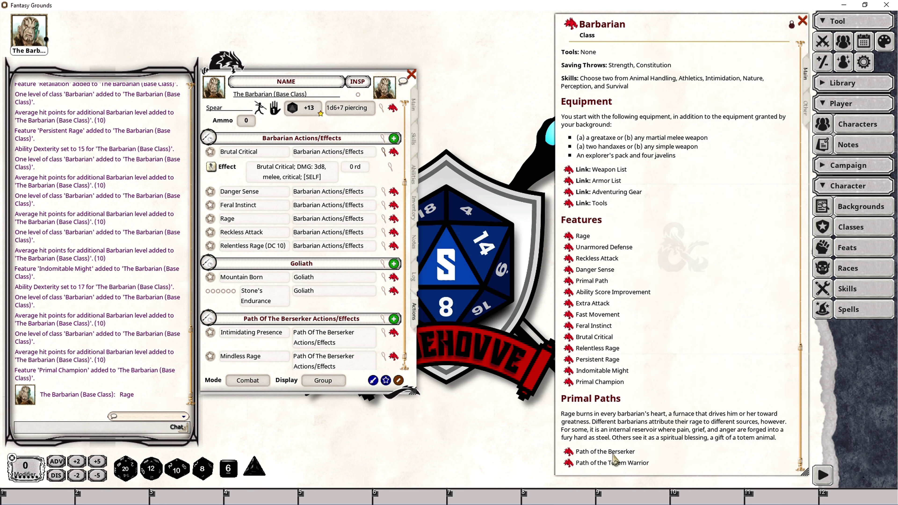